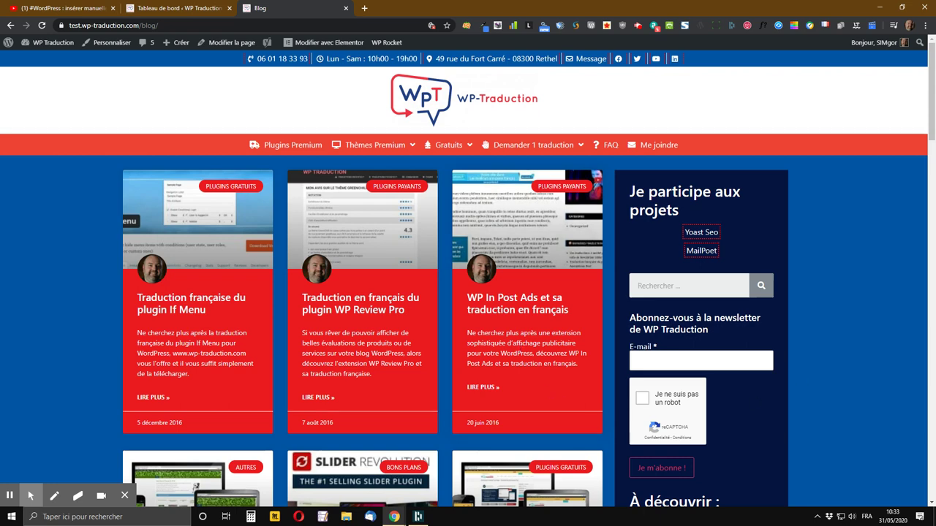
Examine how the blog page's side column behaves along the full length of the article grid.
scroll(843, 282, "down", 2)
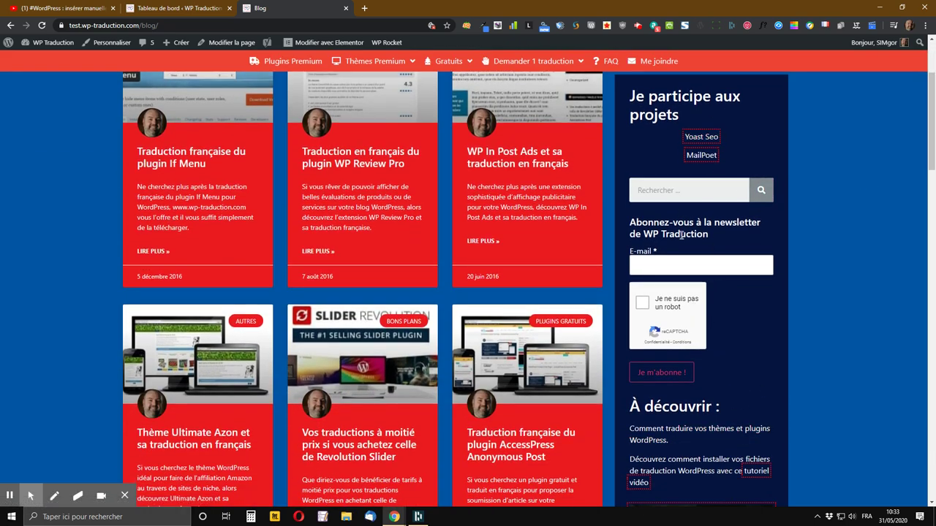
scroll(700, 317, "down", 5)
scroll(714, 326, "up", 7)
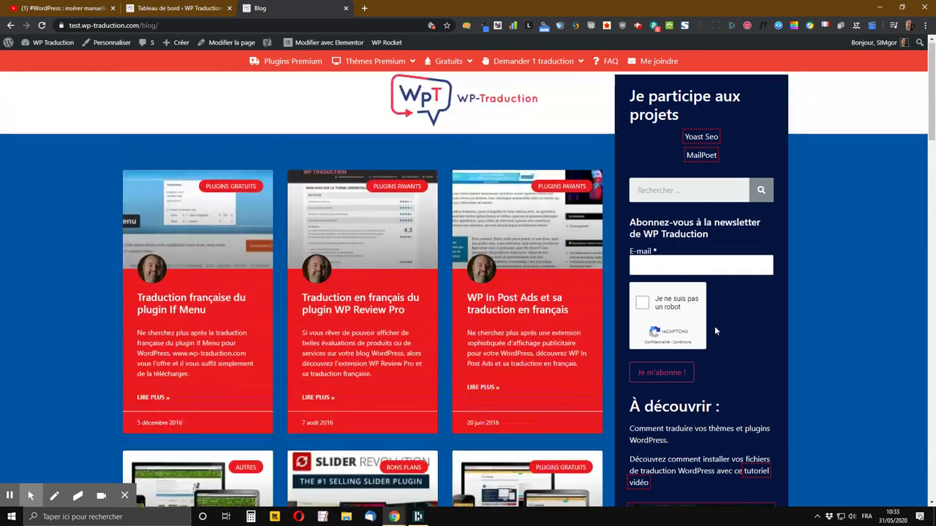
scroll(715, 326, "down", 4)
scroll(714, 326, "down", 18)
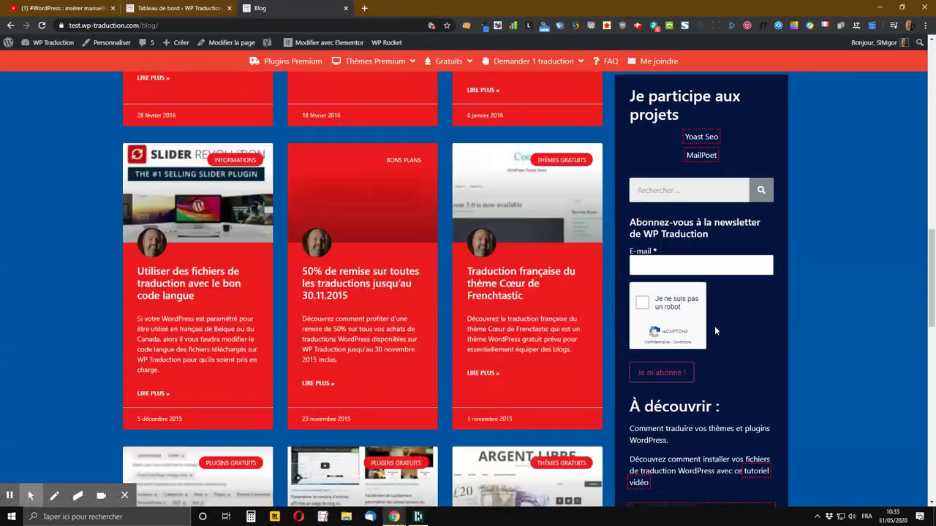
scroll(716, 335, "down", 3)
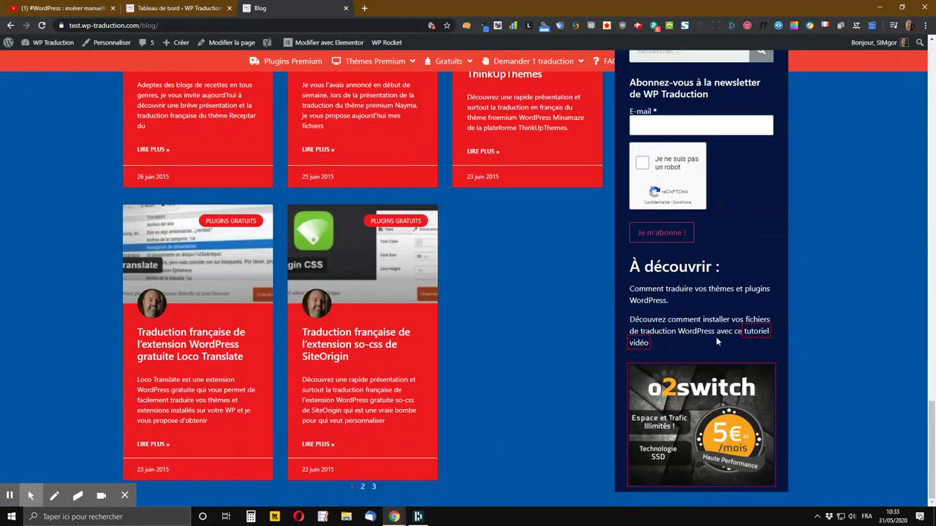
scroll(716, 336, "up", 8)
scroll(713, 336, "up", 1)
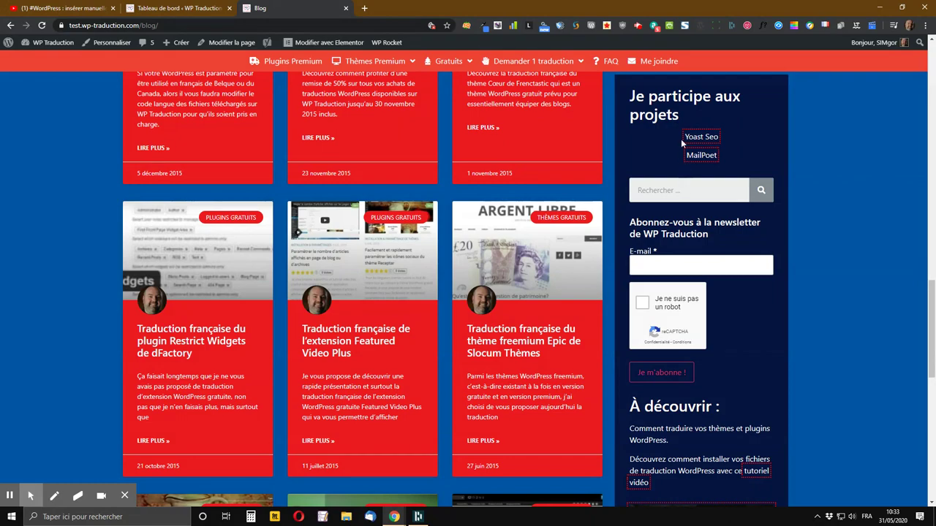
scroll(692, 117, "up", 3)
scroll(692, 114, "up", 4)
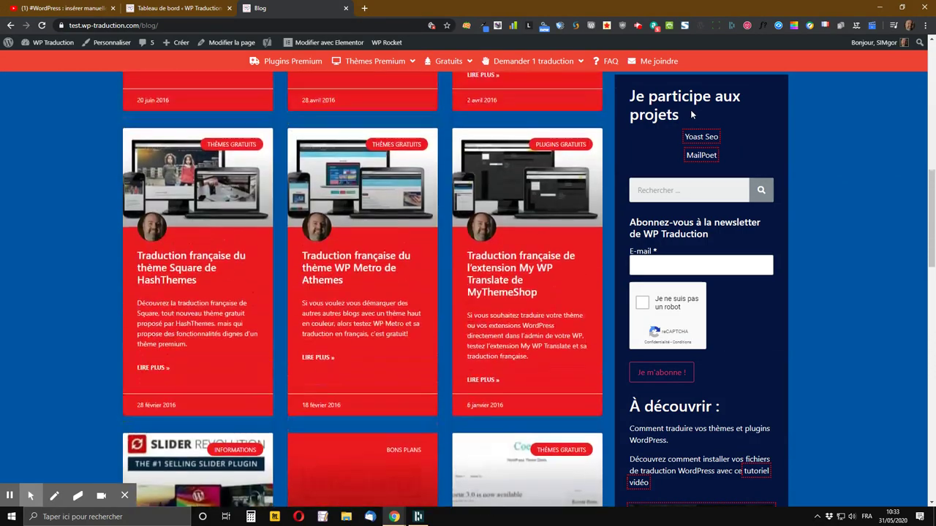
scroll(692, 114, "up", 4)
scroll(692, 114, "up", 4)
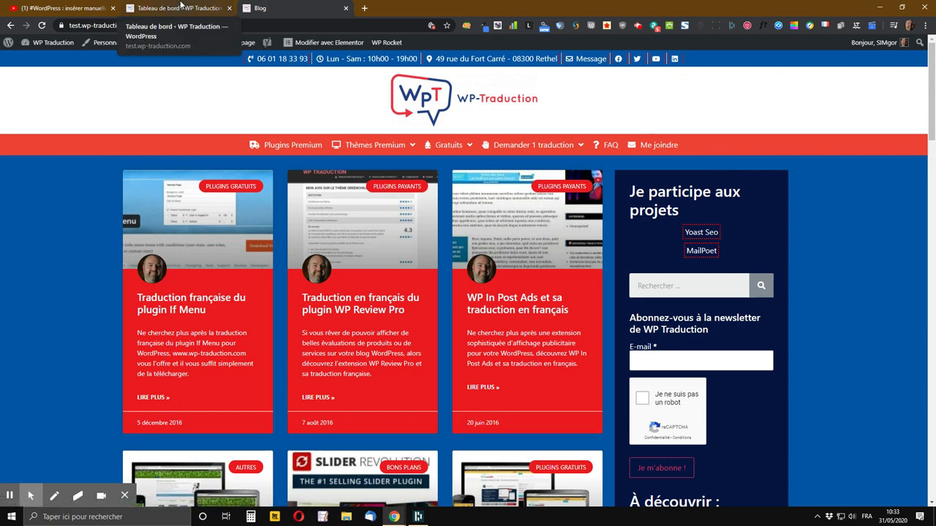
left_click(181, 7)
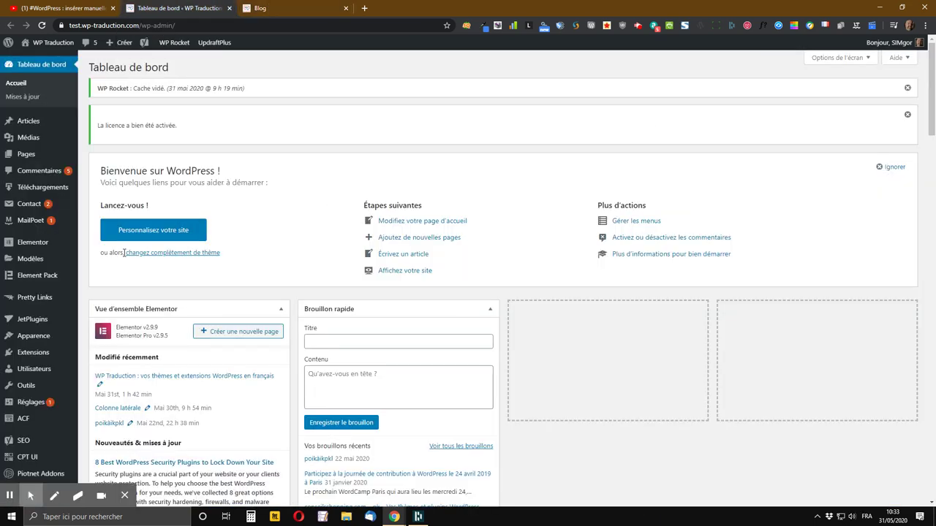
mouse_move(35, 338)
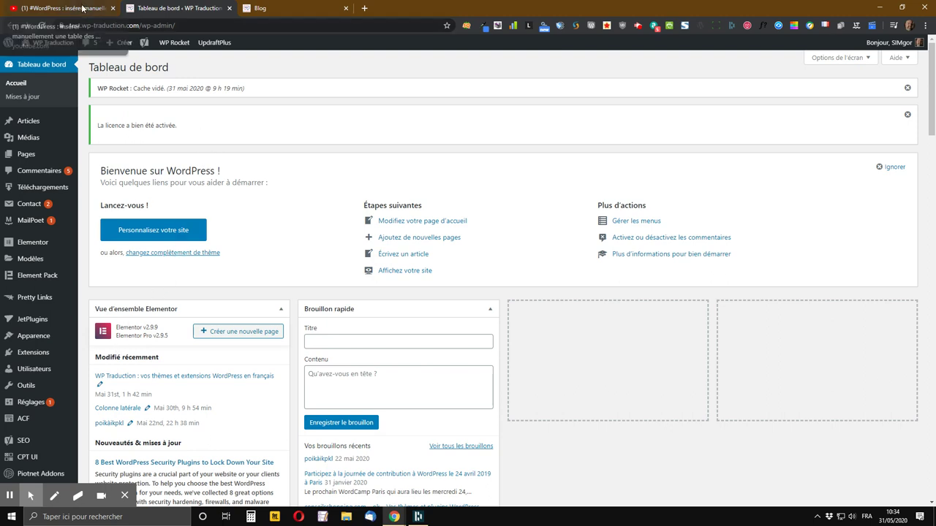
Expand the description of the Easy Table Of Contents YouTube video and review its recommended themes, extensions, hosts and Elementor addons.
left_click(83, 9)
scroll(488, 477, "down", 1)
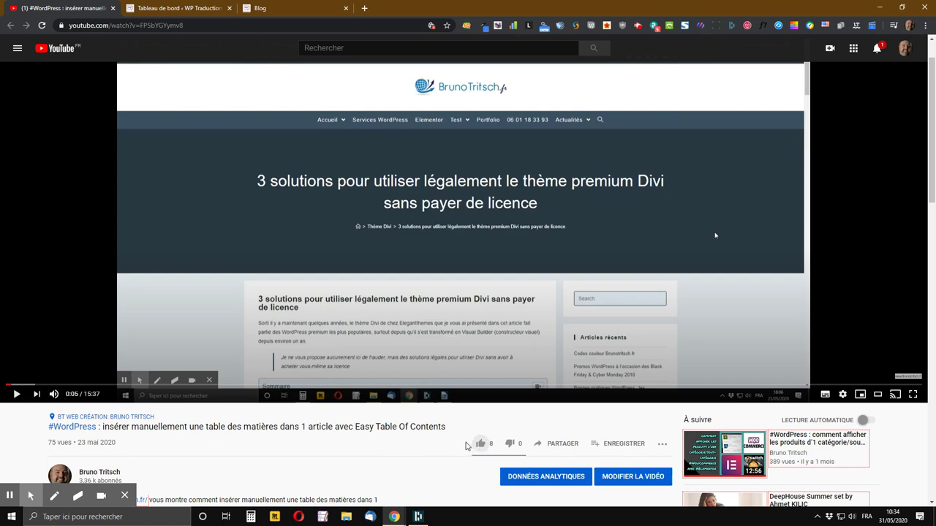
scroll(482, 446, "down", 2)
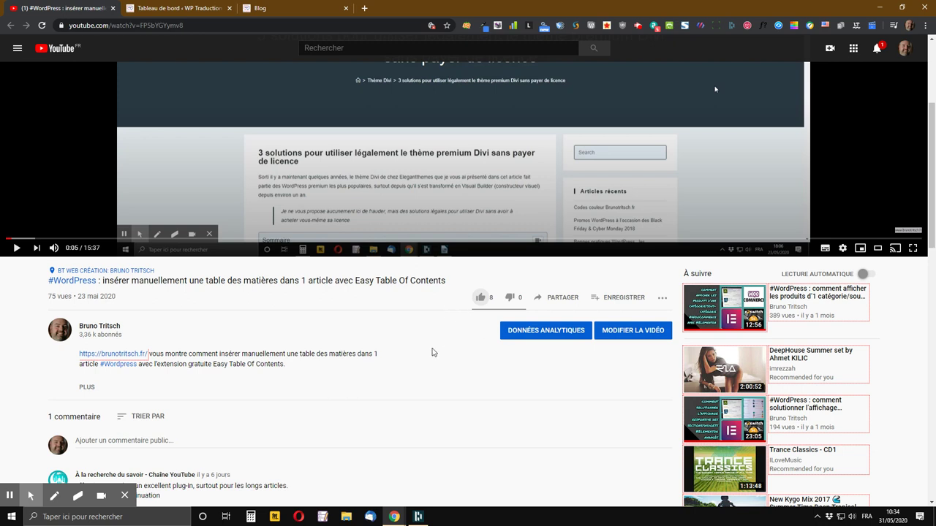
scroll(386, 349, "down", 1)
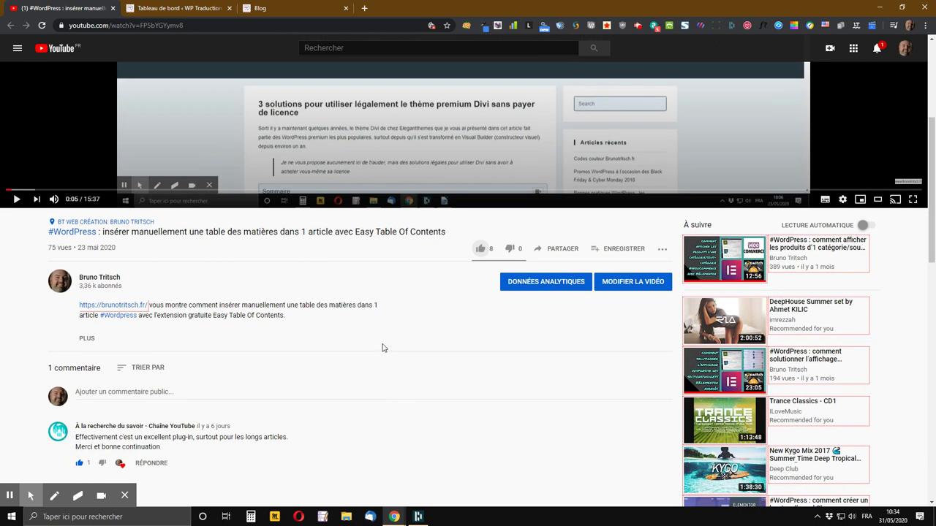
left_click(87, 340)
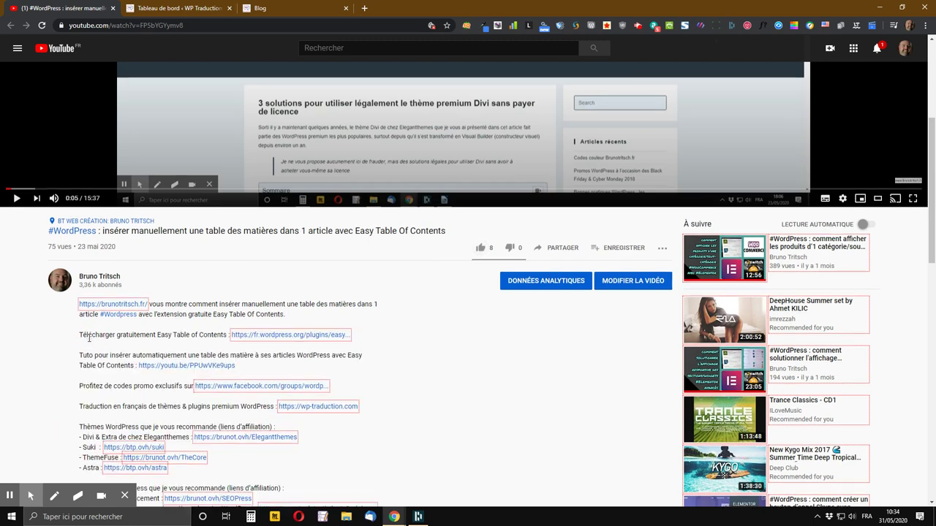
scroll(89, 337, "down", 2)
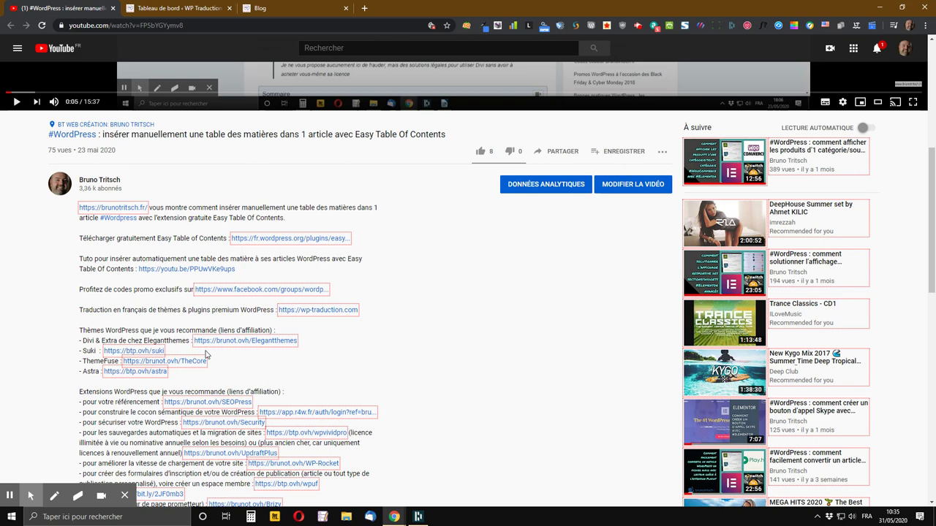
scroll(205, 355, "down", 2)
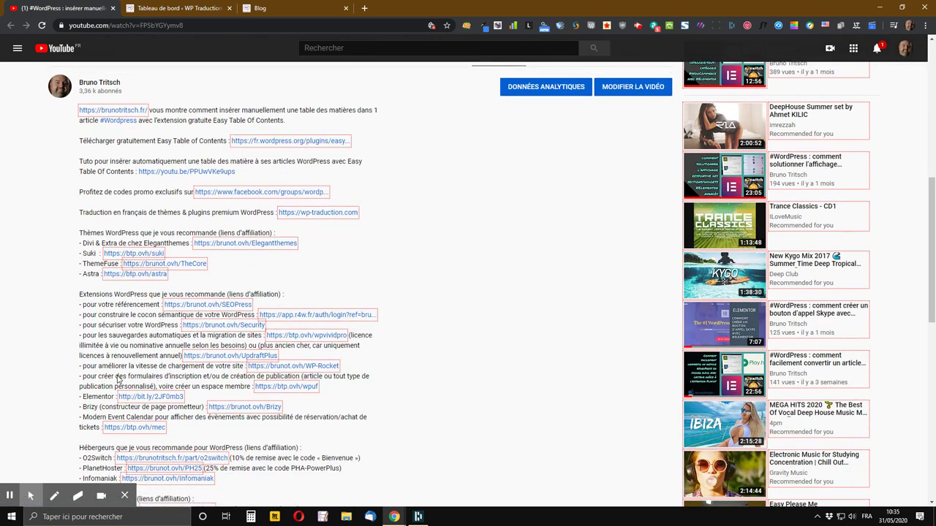
scroll(127, 355, "down", 3)
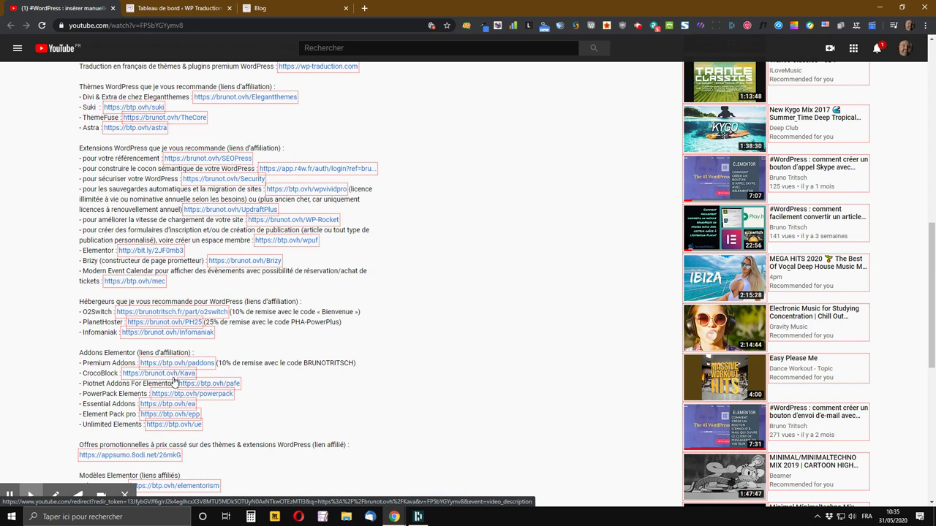
scroll(174, 381, "down", 2)
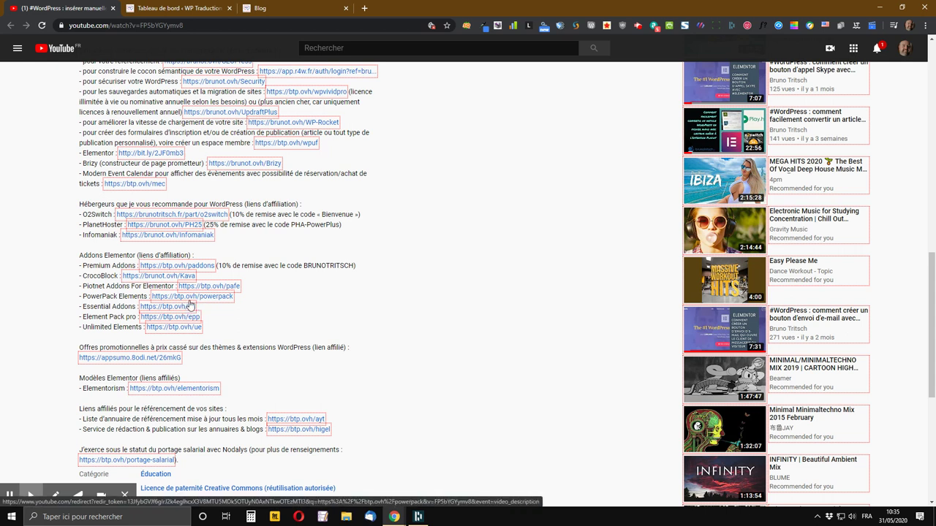
Open the O2Switch link from the recommended hosts in a new tab and look over its hosting offer.
middle_click(152, 218)
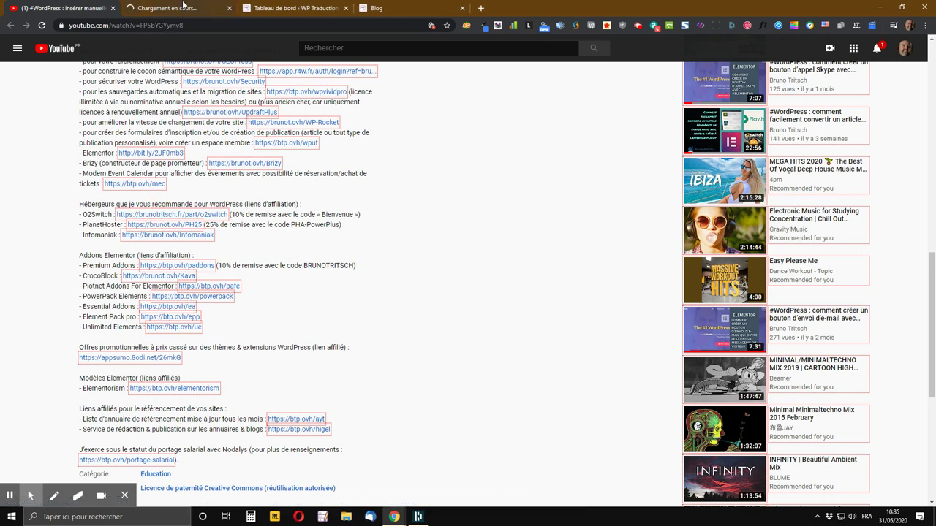
key("ctrl+Tab")
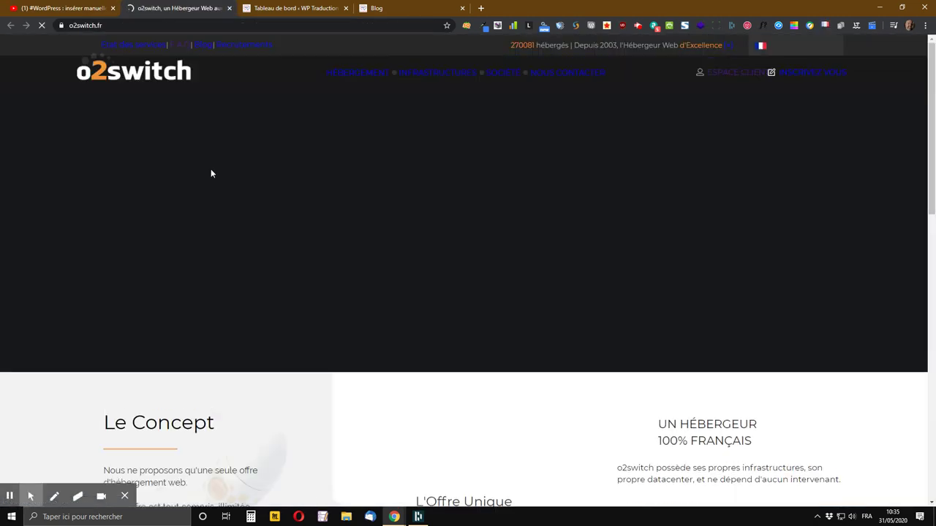
scroll(464, 271, "down", 2)
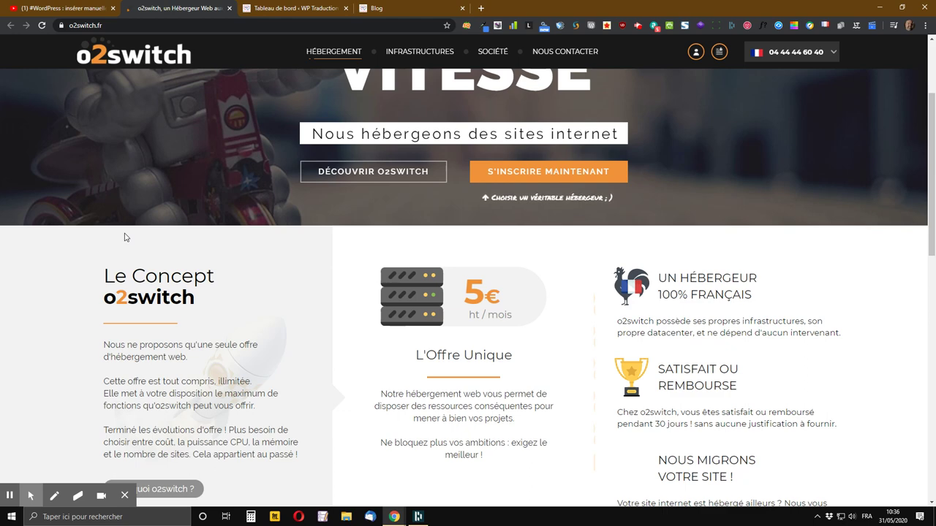
Return to the YouTube video and review the recommended extension, theme and Elementor addon links in its description again.
left_click(76, 8)
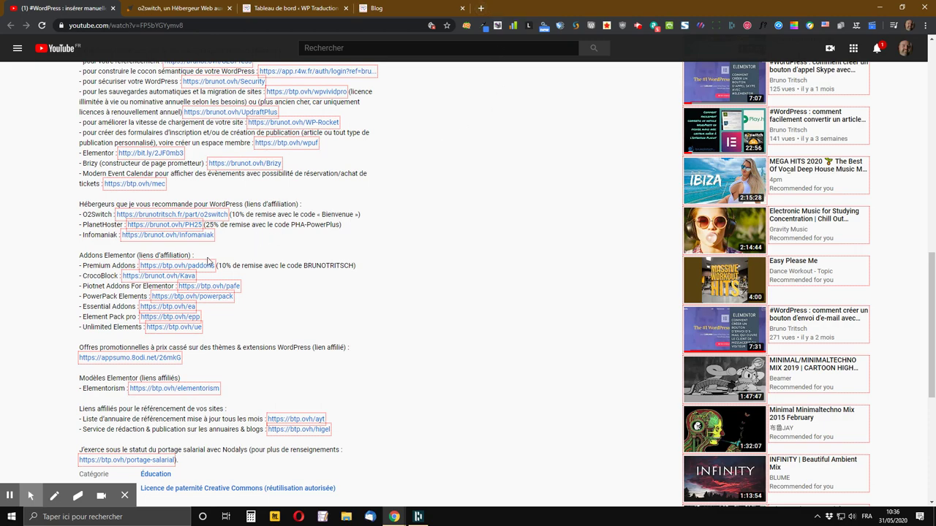
scroll(199, 344, "up", 1)
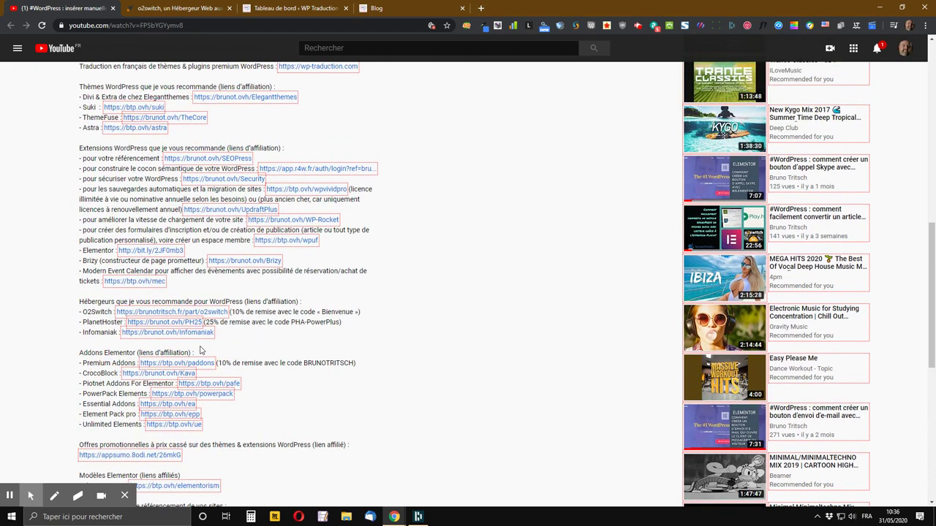
scroll(202, 351, "up", 2)
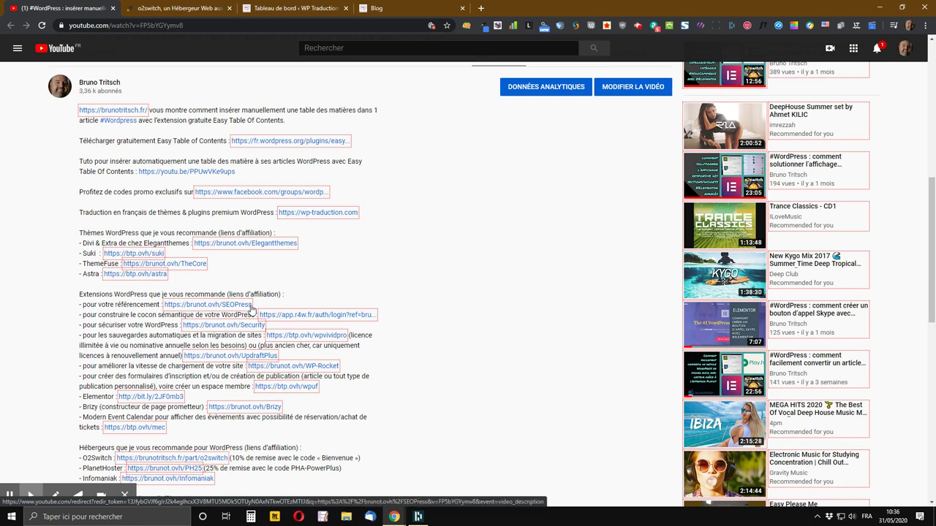
scroll(245, 314, "up", 1)
scroll(245, 314, "up", 2)
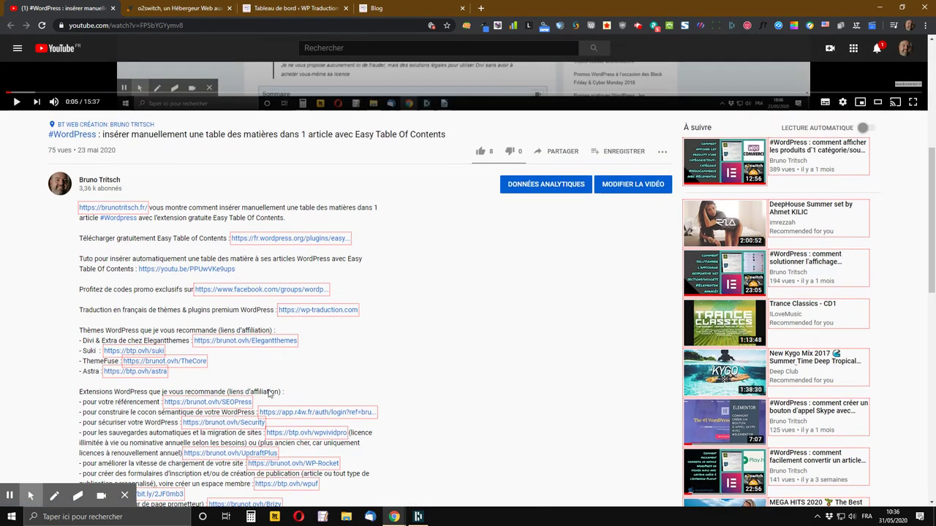
scroll(234, 407, "down", 5)
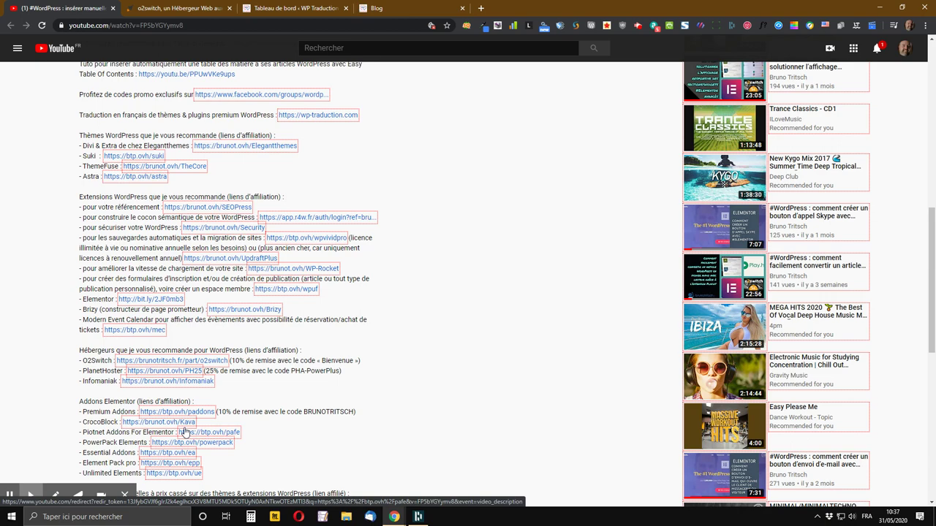
scroll(185, 432, "up", 9)
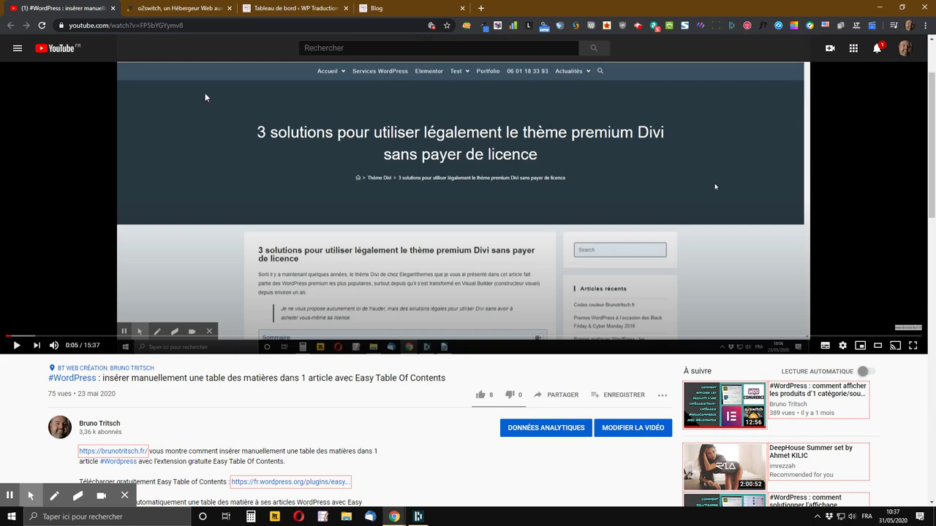
Close the o2switch page and show the saved Elementor templates of type Section in the WordPress dashboard.
left_click(227, 10)
left_click(173, 10)
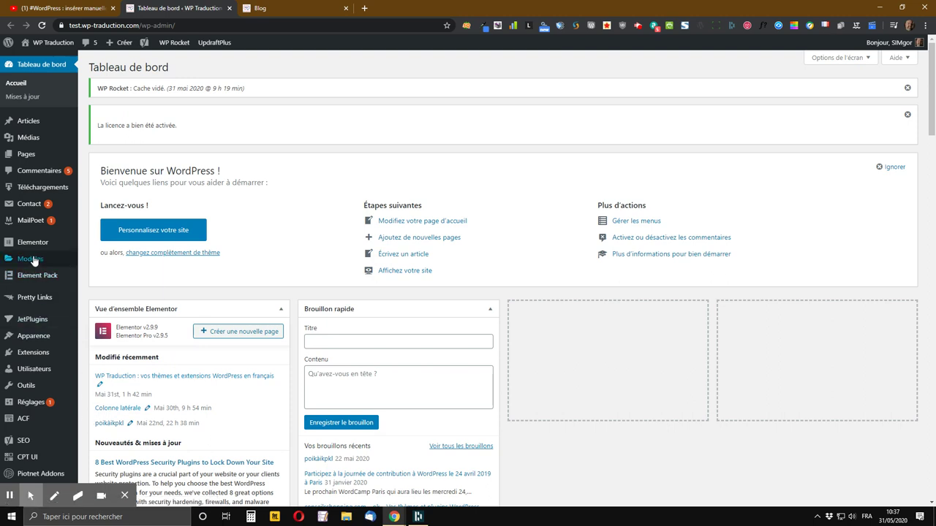
mouse_move(32, 262)
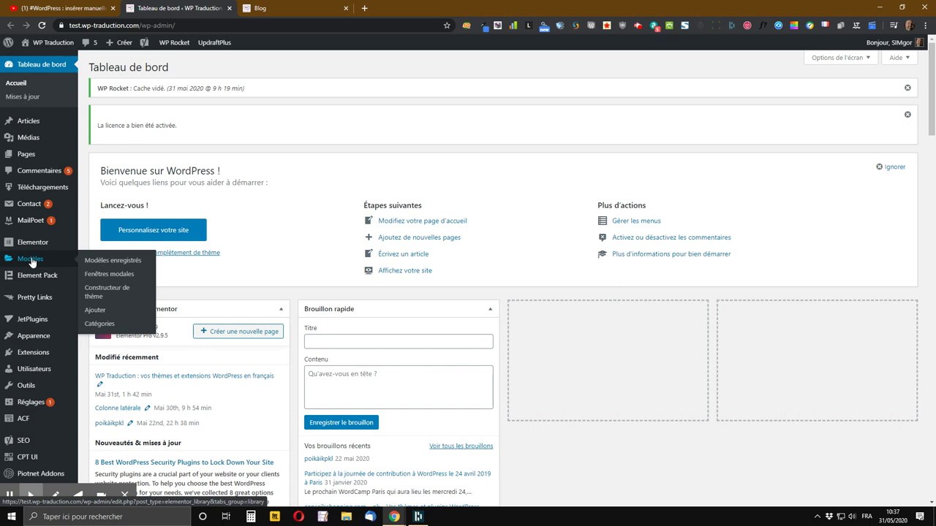
left_click(103, 263)
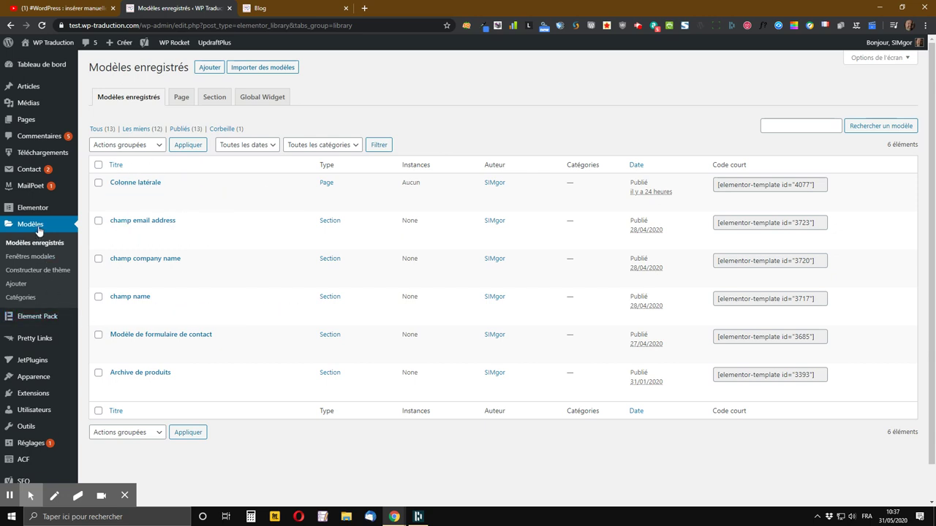
left_click(216, 100)
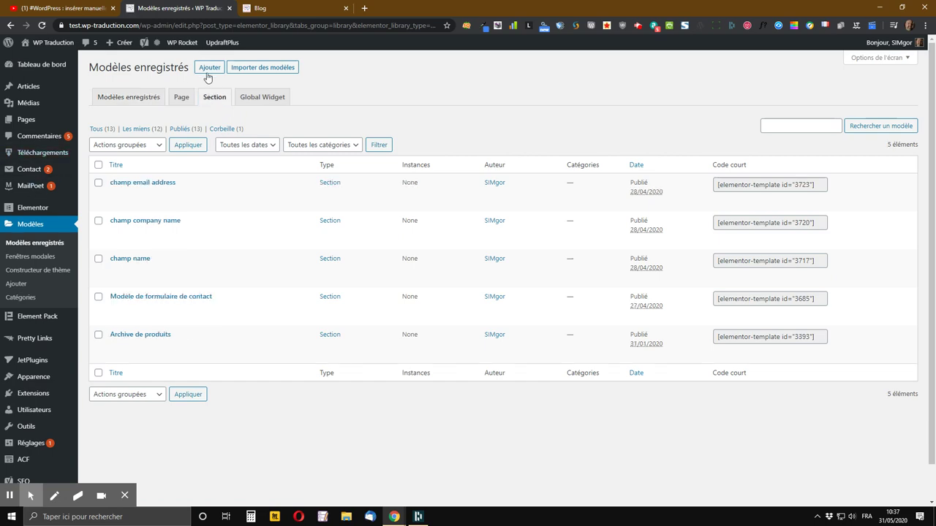
Create a Section template with a name starting with "Colonne latérale", leave its location unselected, and close the block library in the editor.
left_click(207, 70)
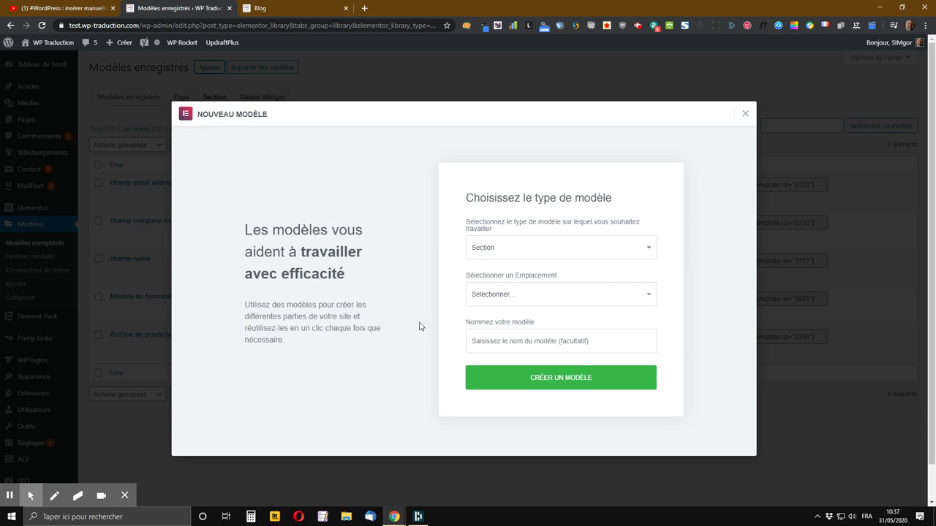
left_click(636, 296)
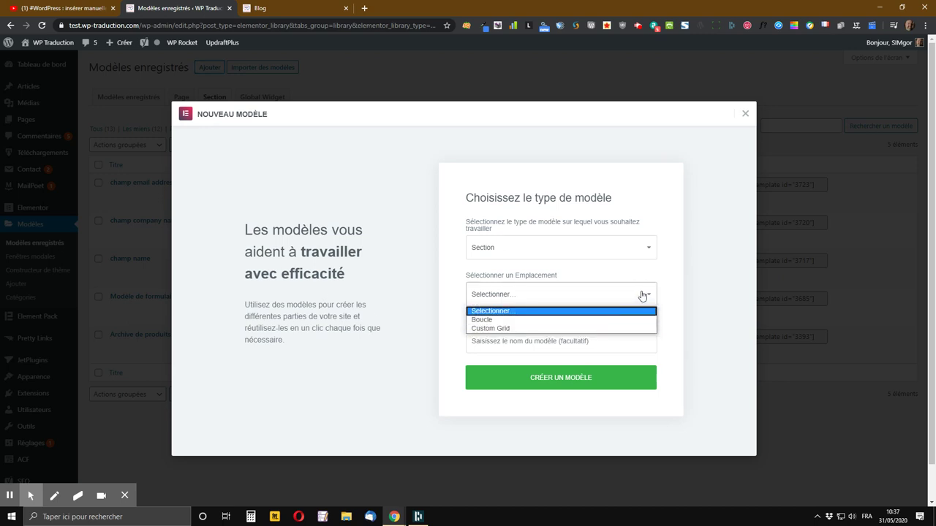
left_click(643, 296)
left_click(511, 341)
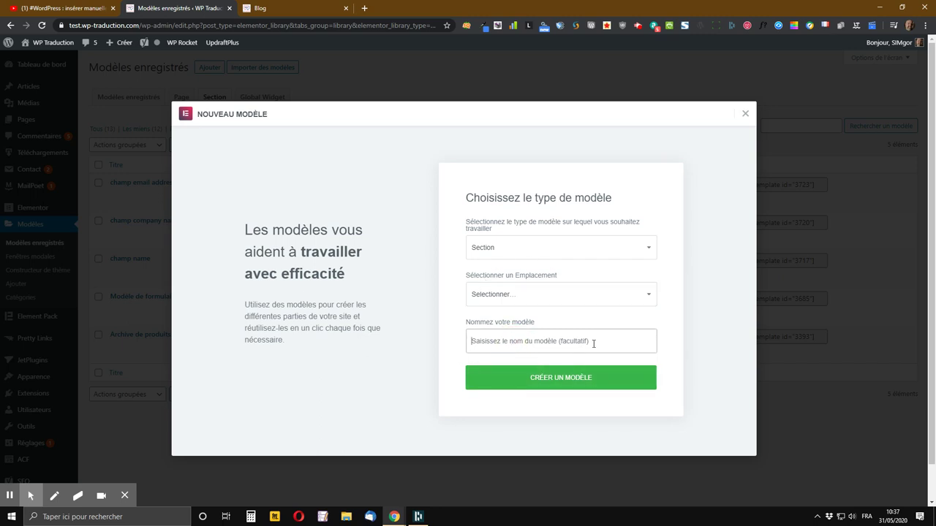
type("C")
key("BackSpace")
left_click(579, 341)
left_click(589, 383)
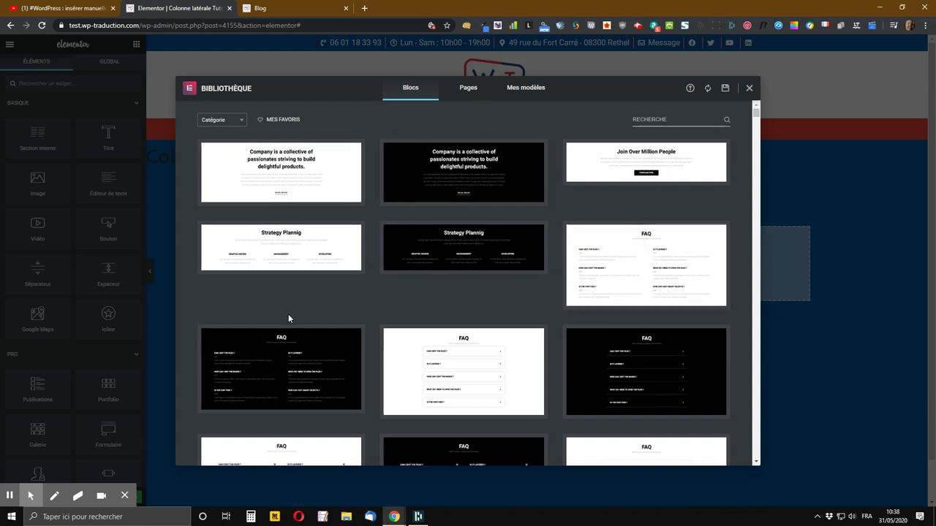
left_click(750, 91)
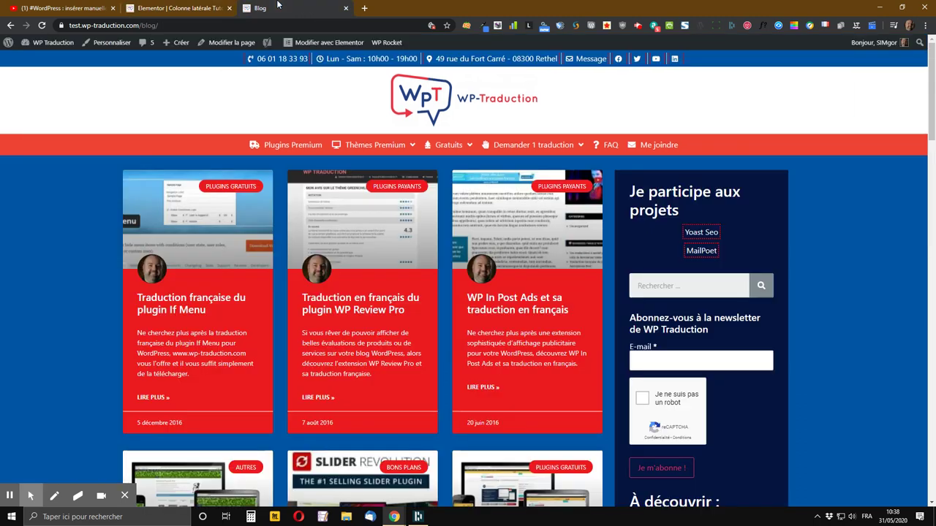
Review the existing side column on the blog page and add a Formulaire de recherche widget to the empty template.
left_click(278, 6)
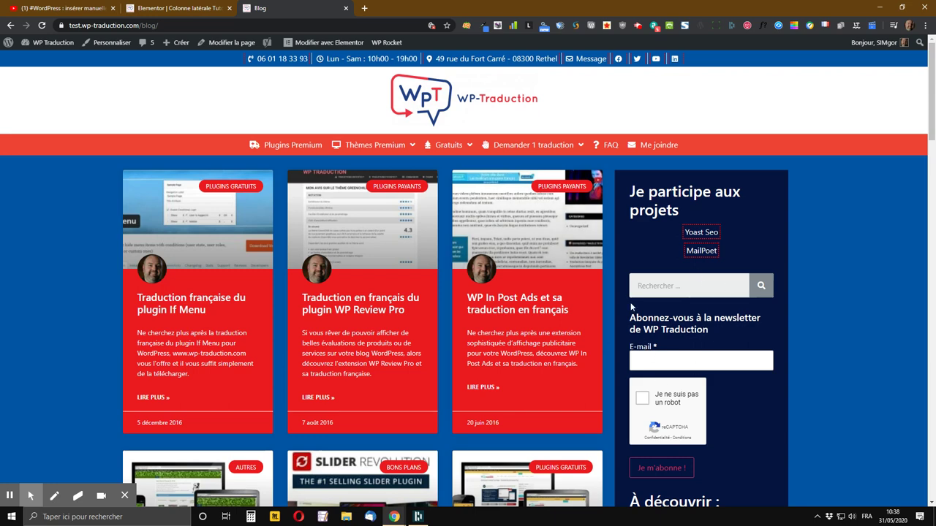
left_click(204, 7)
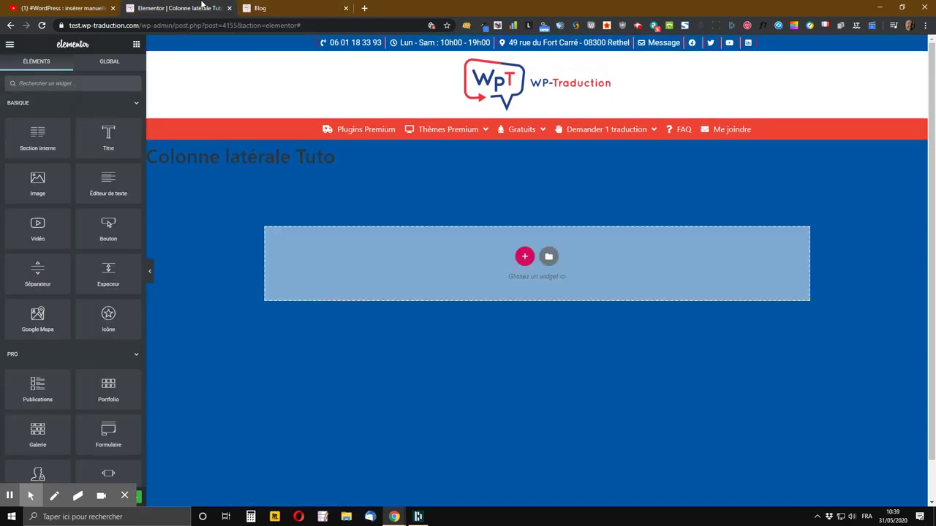
left_click(82, 83)
type("recher")
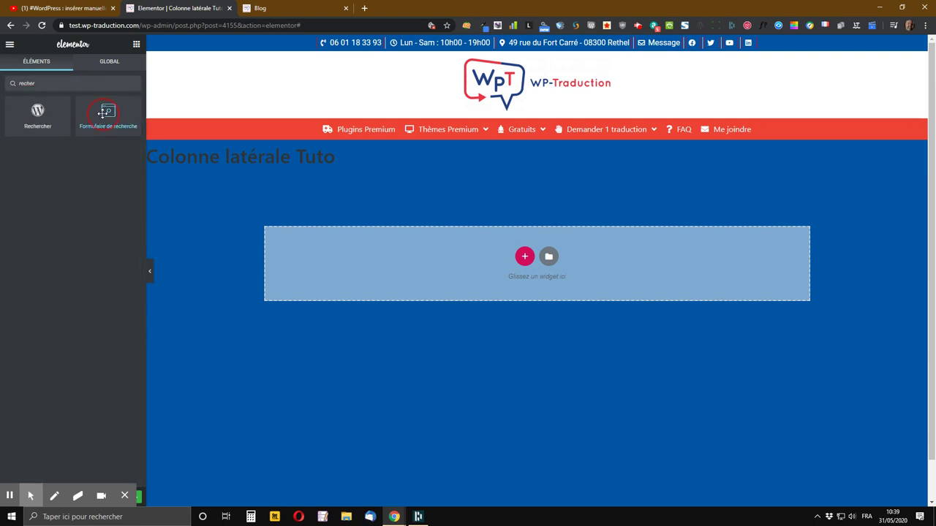
left_click_drag(105, 112, 519, 257)
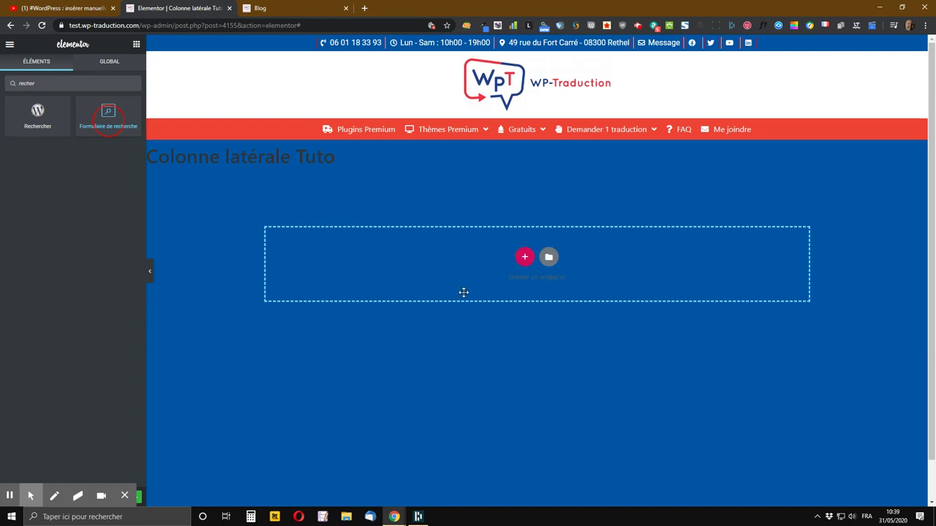
left_click(461, 296)
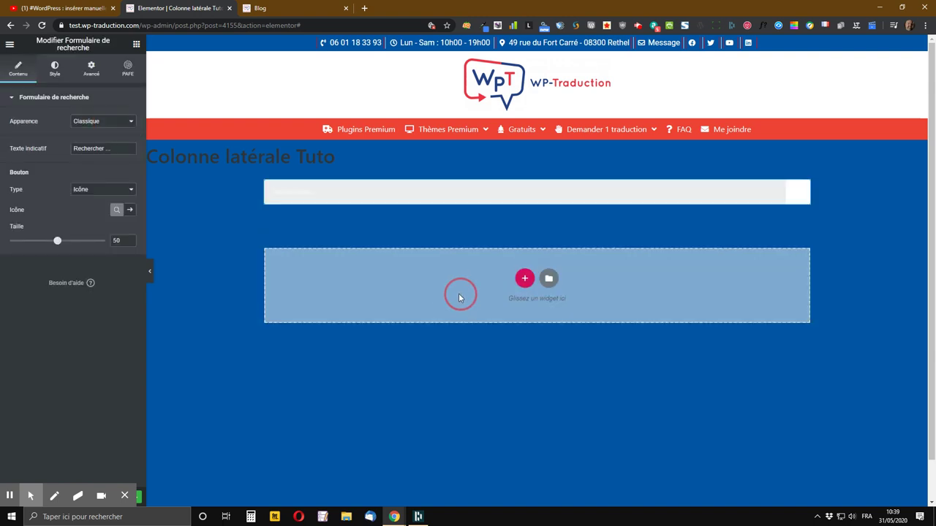
Try the Plein écran appearance on the search form and return it to Classique.
left_click(94, 123)
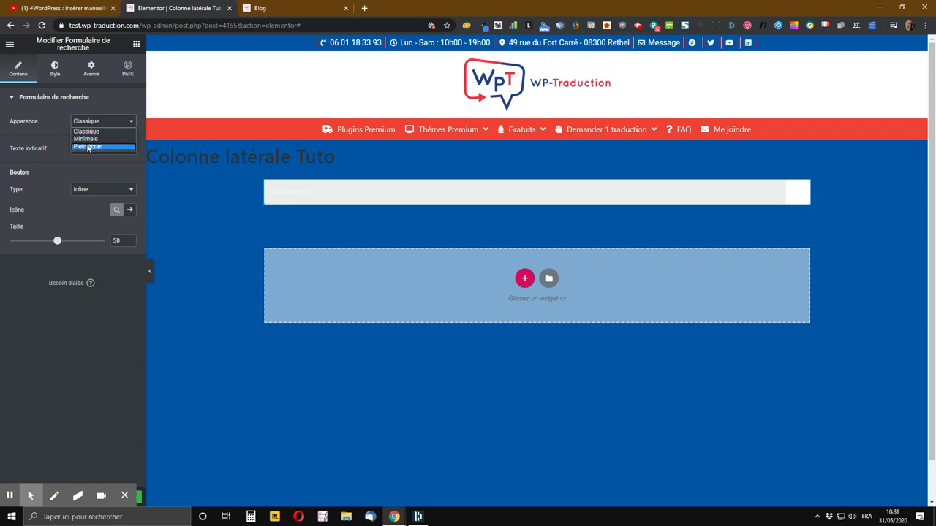
left_click(87, 147)
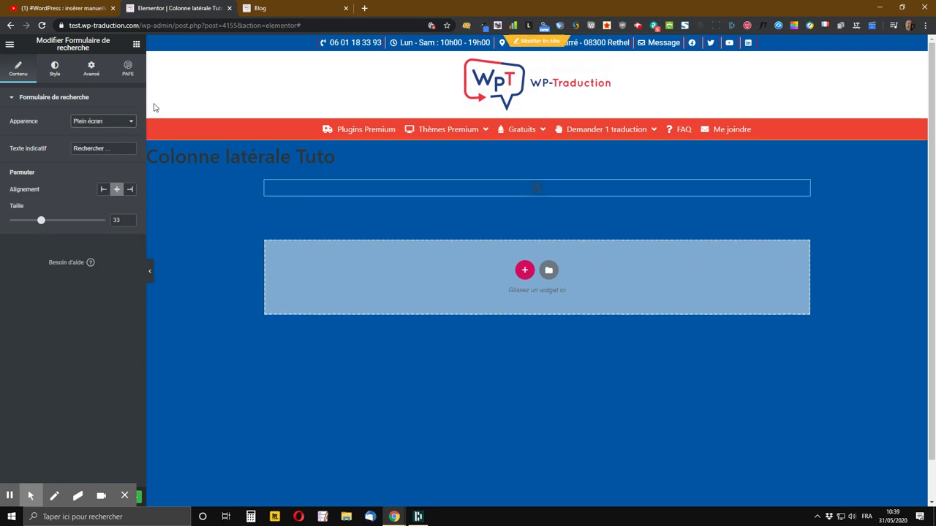
left_click(125, 121)
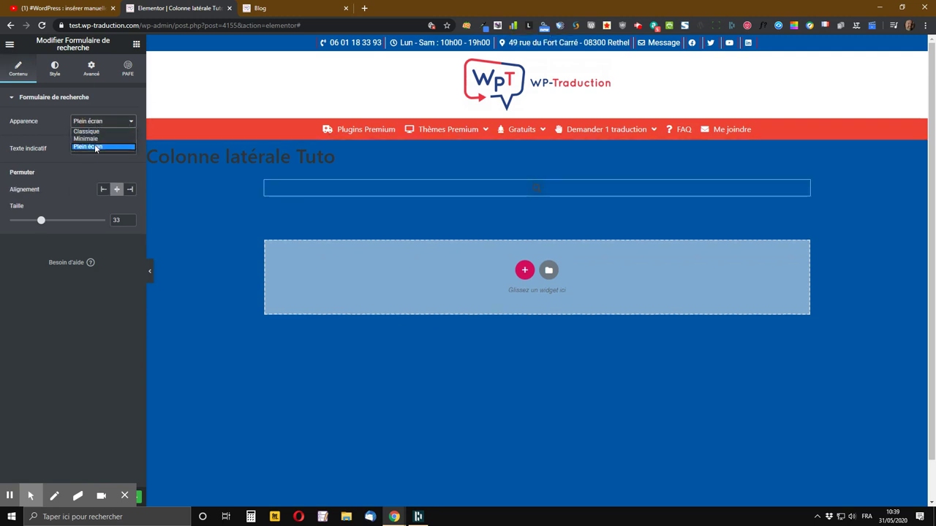
left_click(86, 132)
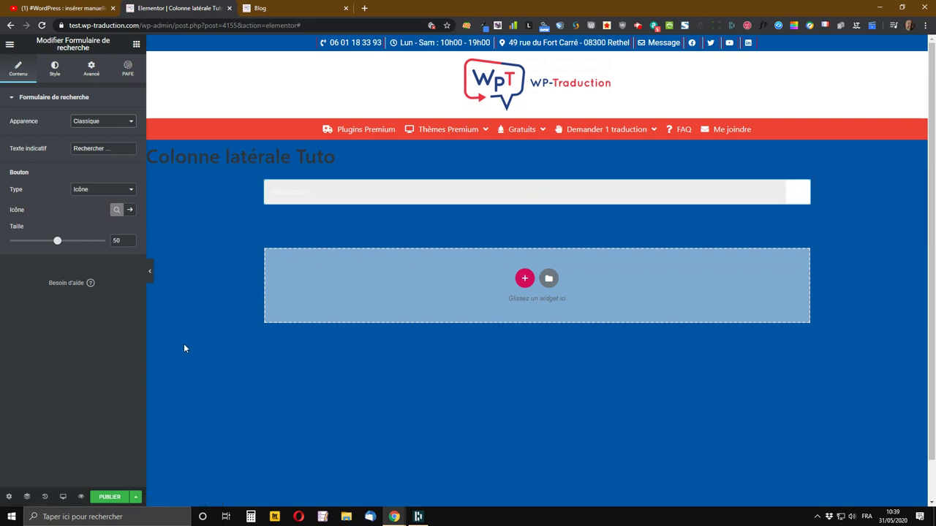
Save the section template as a draft.
left_click(135, 496)
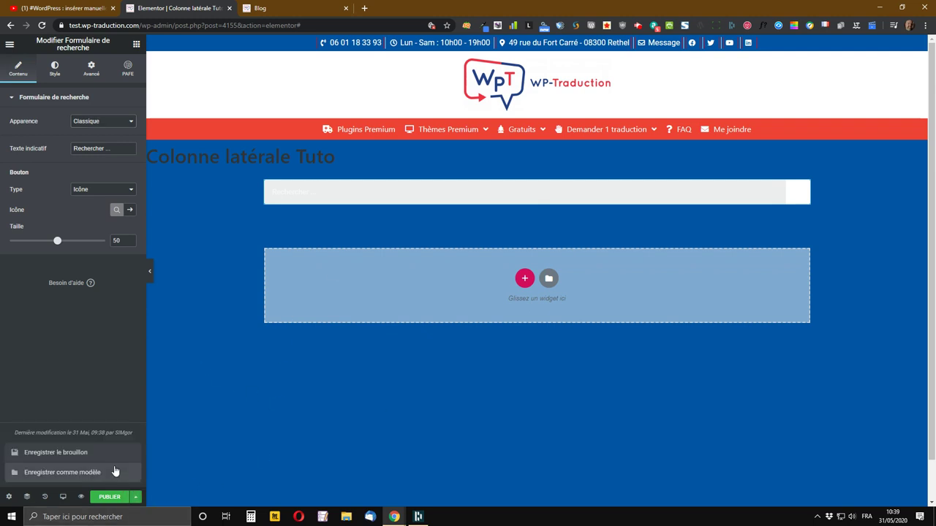
left_click(71, 455)
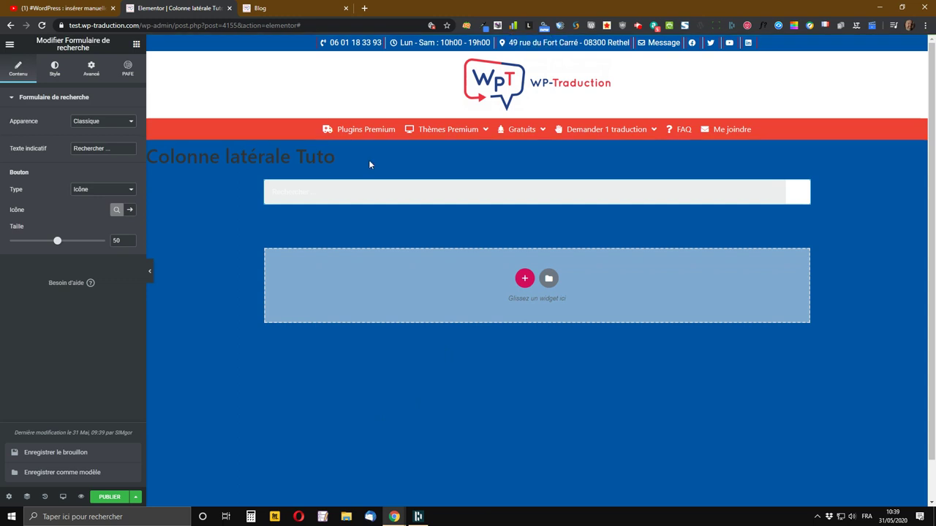
Give the section containing the search form a classic background in the bright red palette colour and save the draft.
mouse_move(591, 195)
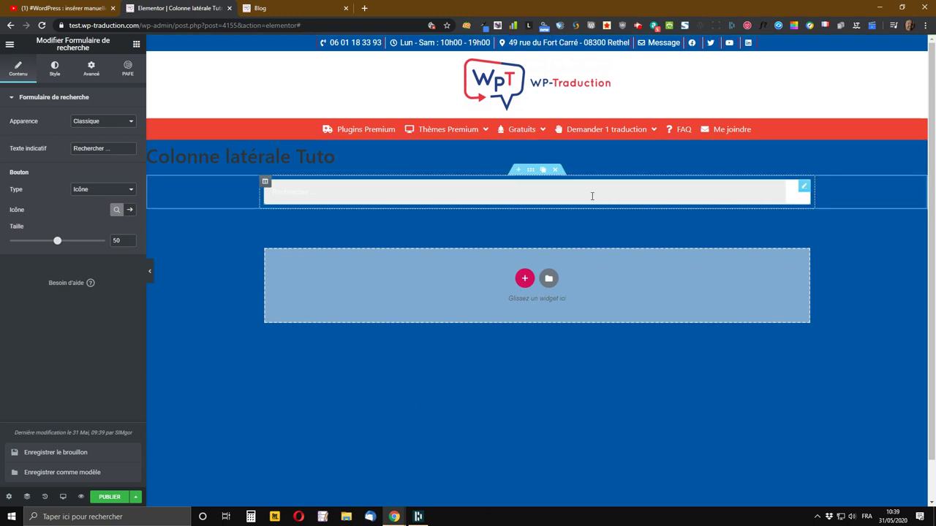
left_click(535, 174)
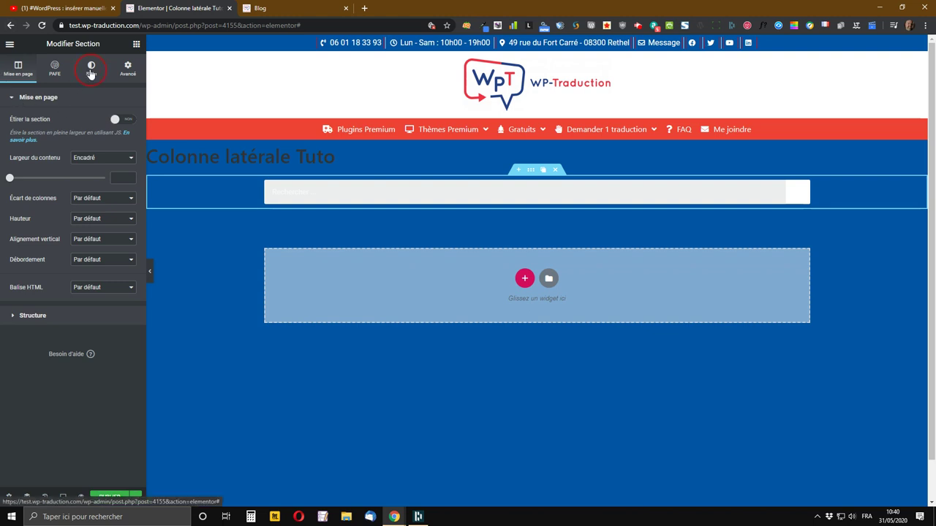
left_click(91, 71)
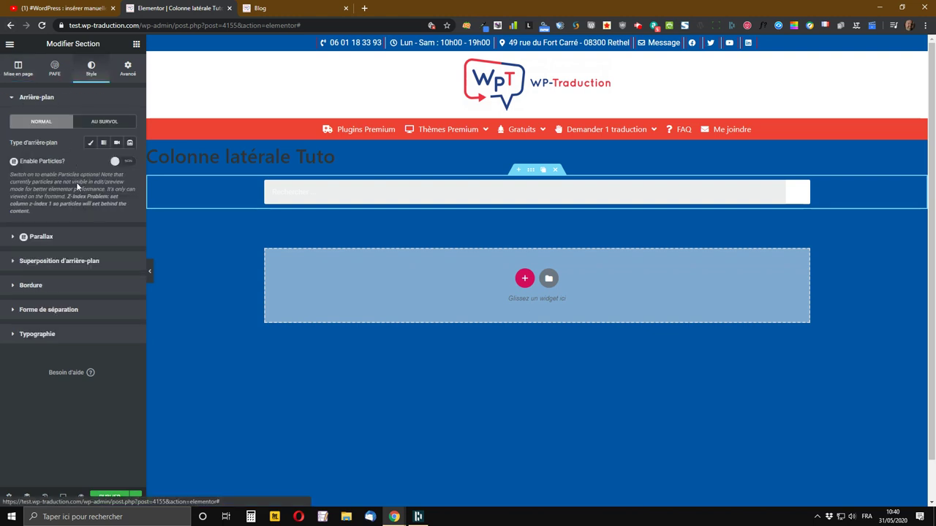
left_click(89, 142)
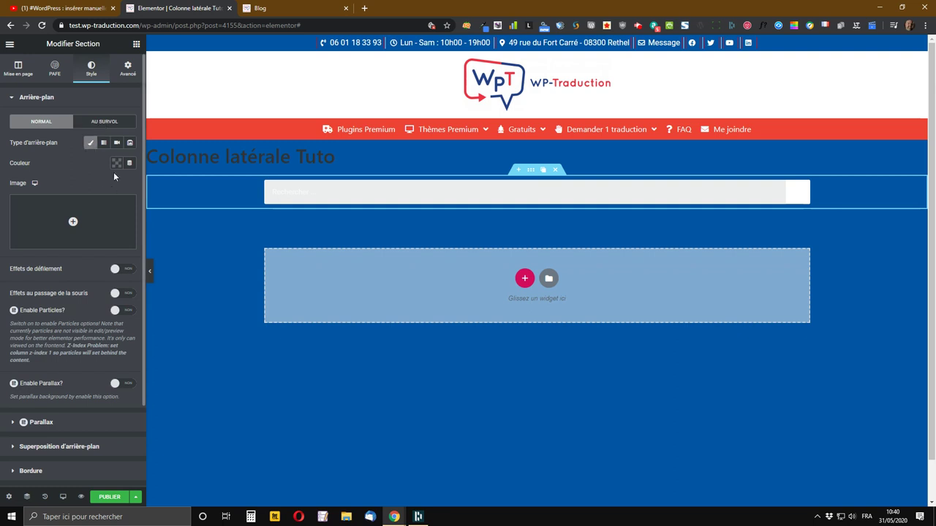
left_click(117, 163)
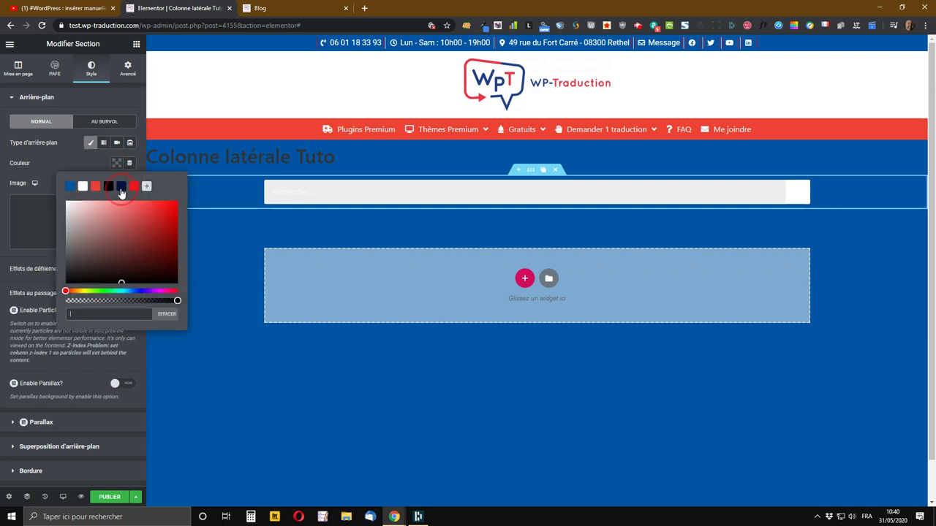
left_click(122, 187)
left_click(291, 8)
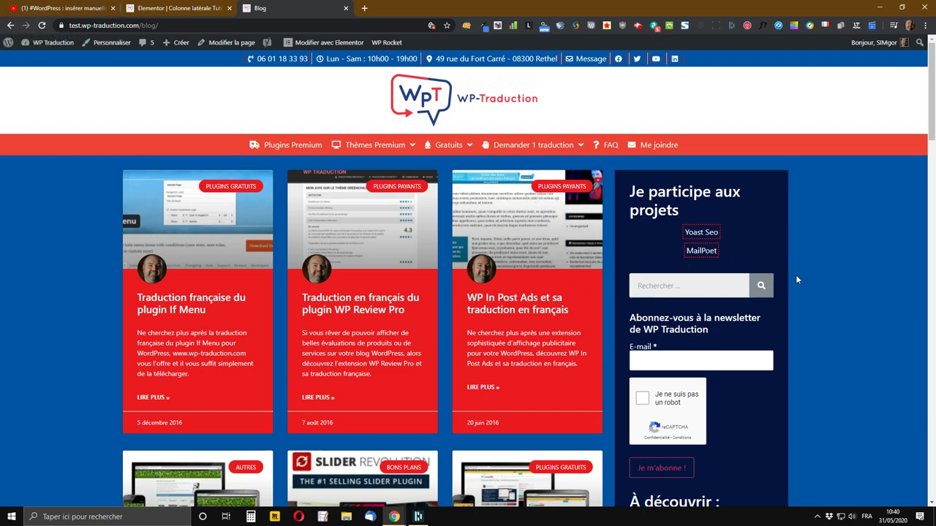
left_click(176, 9)
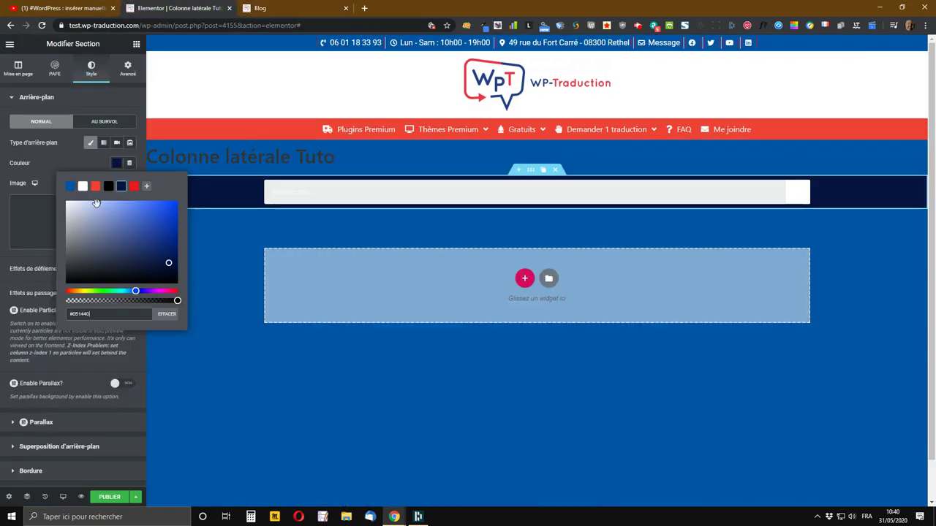
left_click(134, 187)
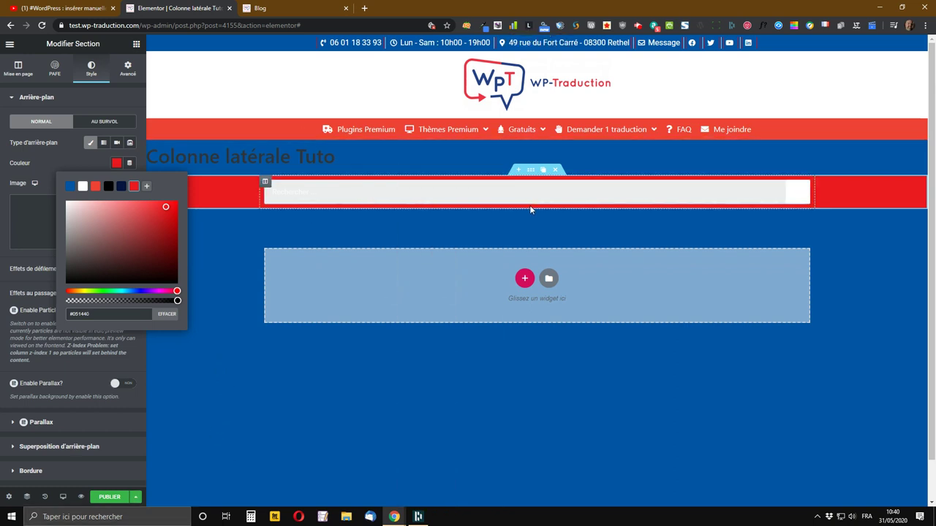
left_click(135, 497)
left_click(43, 454)
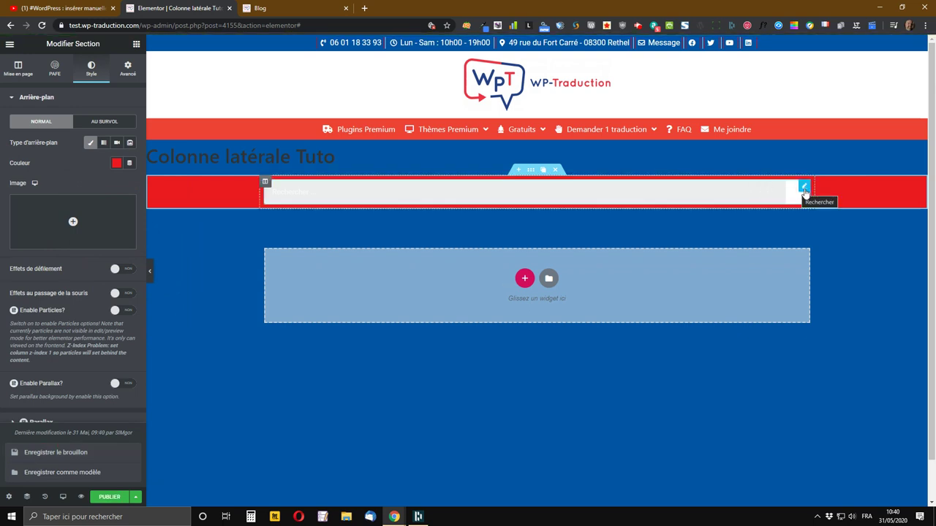
Set the text colour of the search form's input field to the dark navy palette colour.
right_click(804, 192)
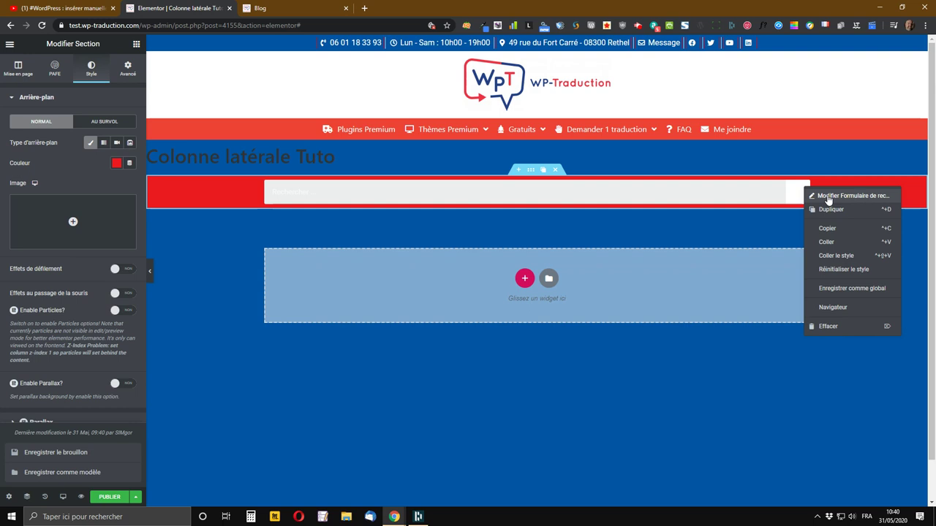
left_click(827, 196)
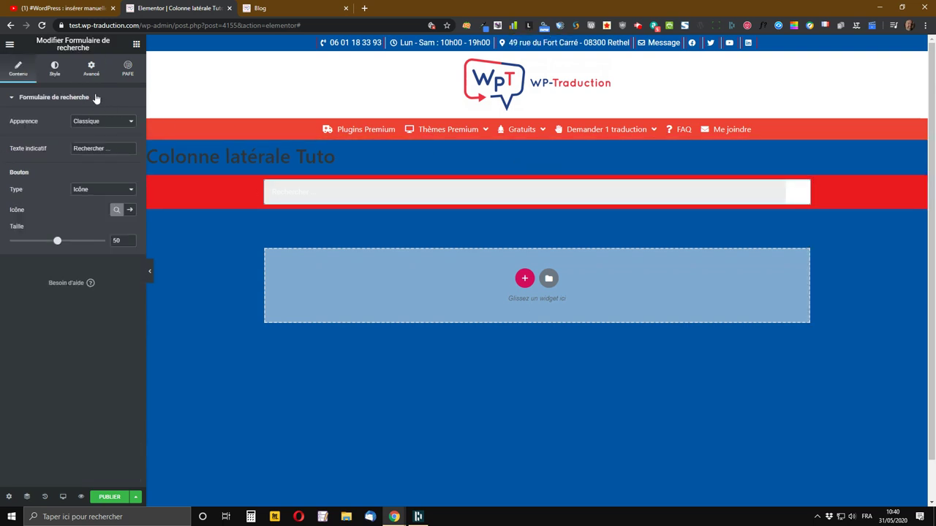
left_click(54, 69)
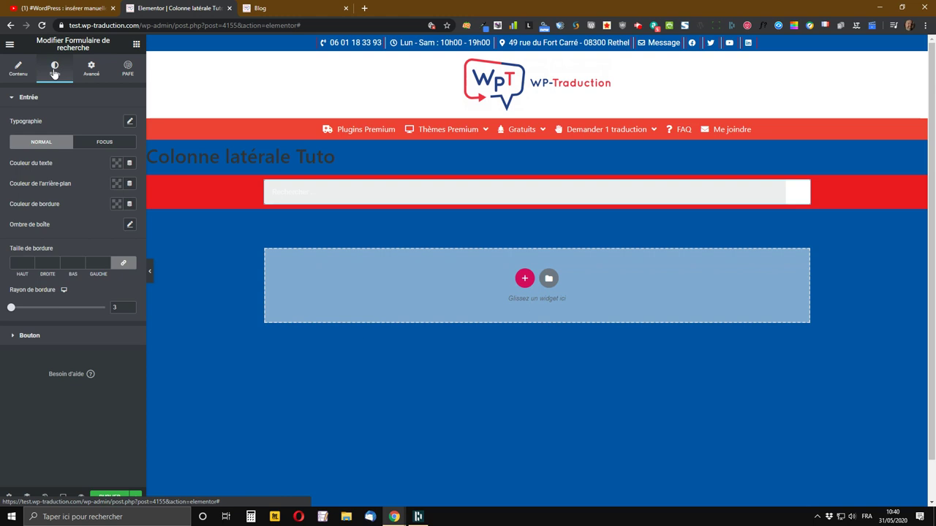
left_click(116, 164)
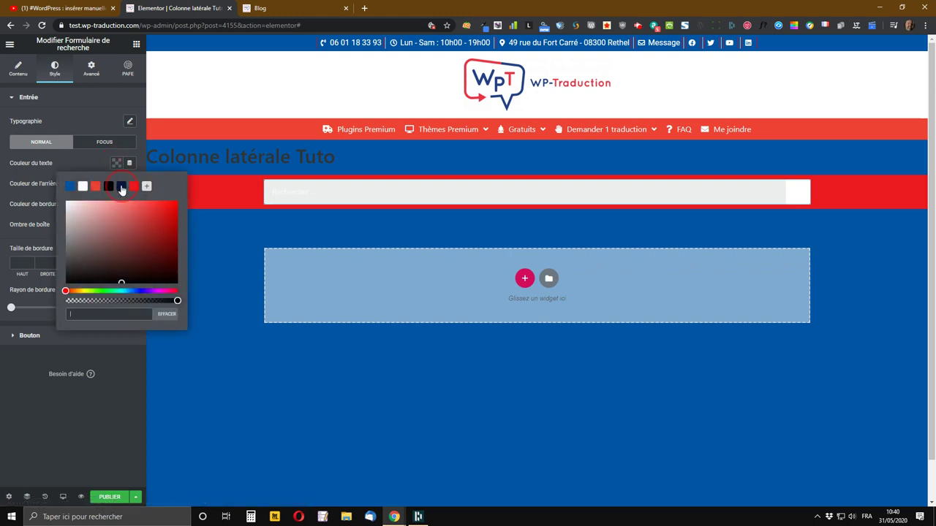
left_click(121, 187)
left_click(121, 163)
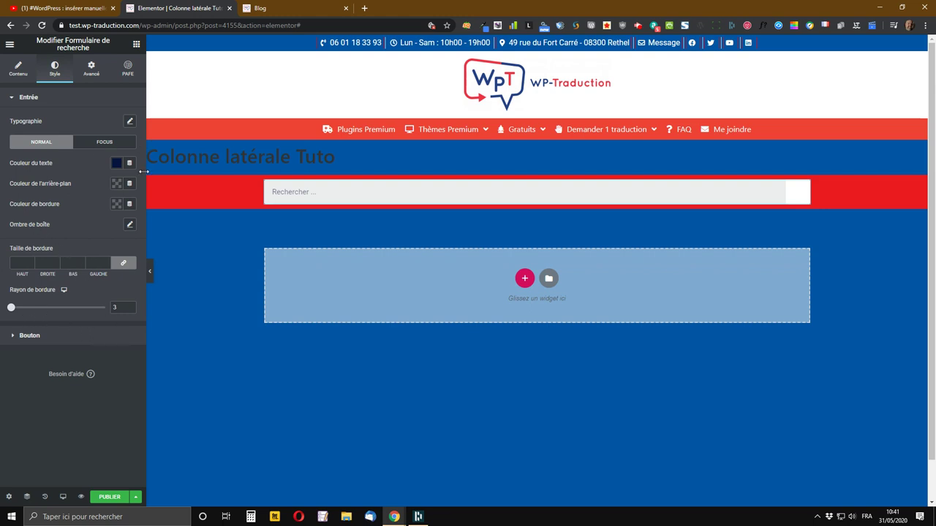
Style the search button with white text on a dark navy #051440 background and save the draft.
left_click(46, 341)
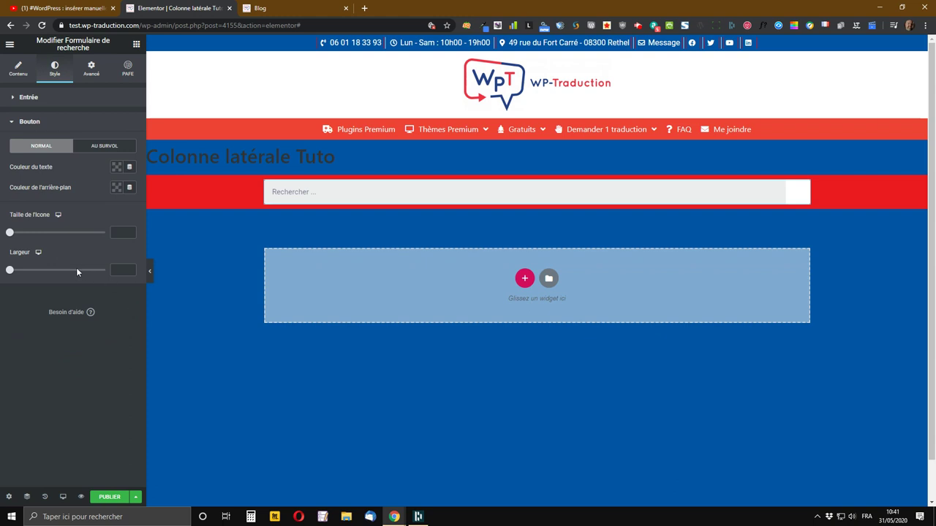
left_click(118, 170)
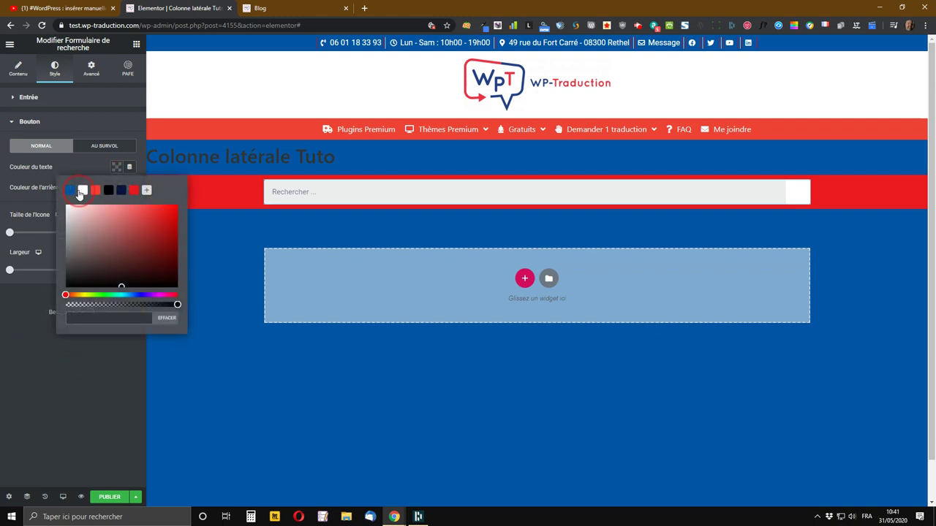
left_click(82, 190)
left_click(117, 167)
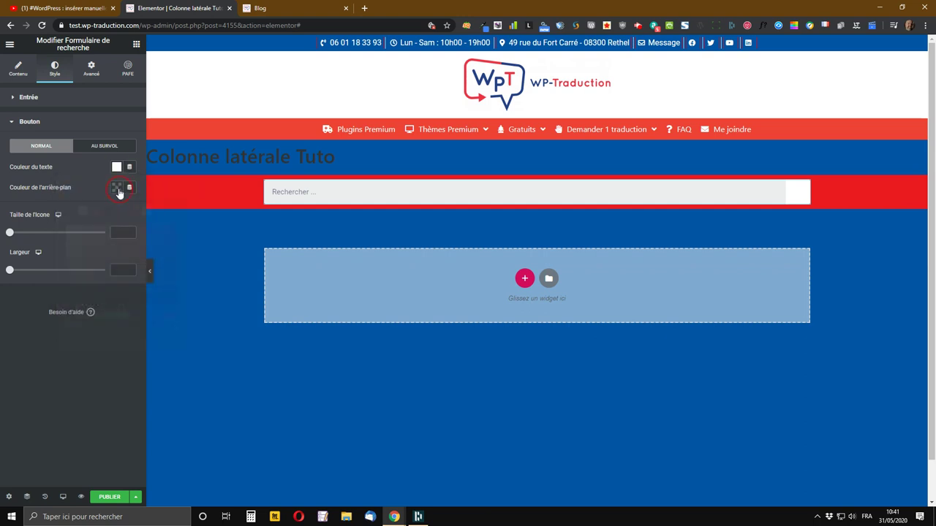
left_click(117, 188)
left_click(122, 211)
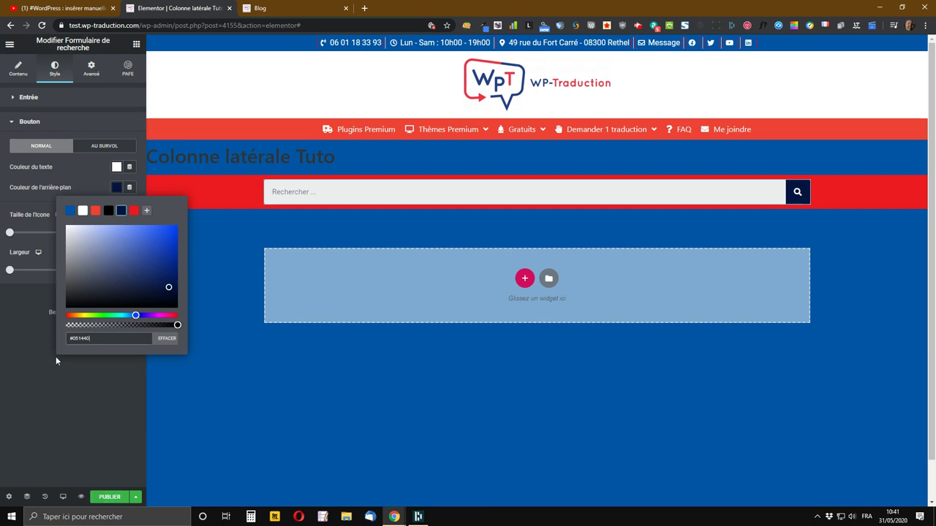
left_click(136, 498)
left_click(52, 459)
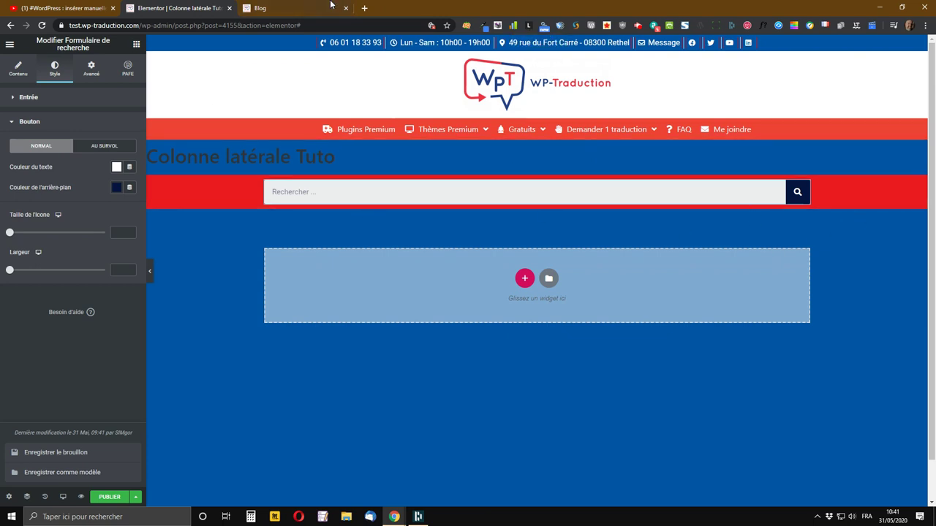
Show the widget library and collapse its Basique, Pro and Général categories.
left_click(135, 45)
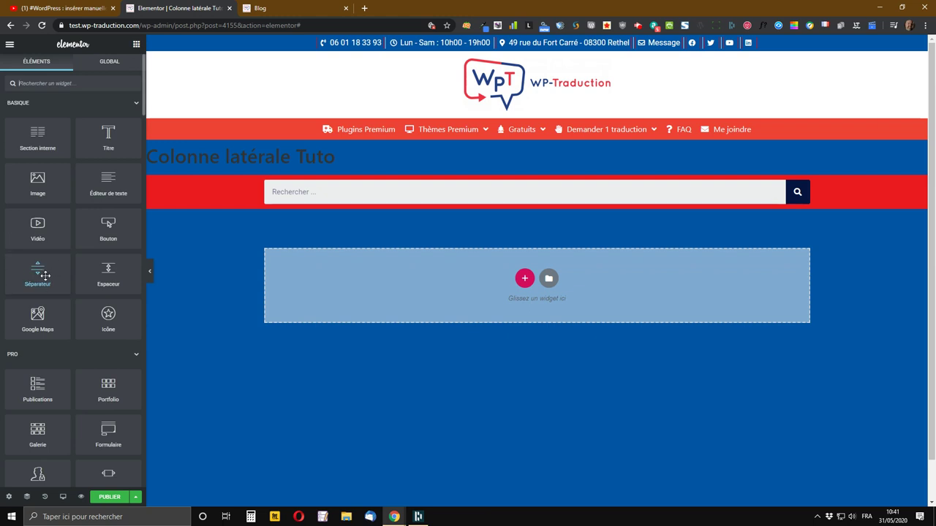
scroll(42, 267, "down", 1)
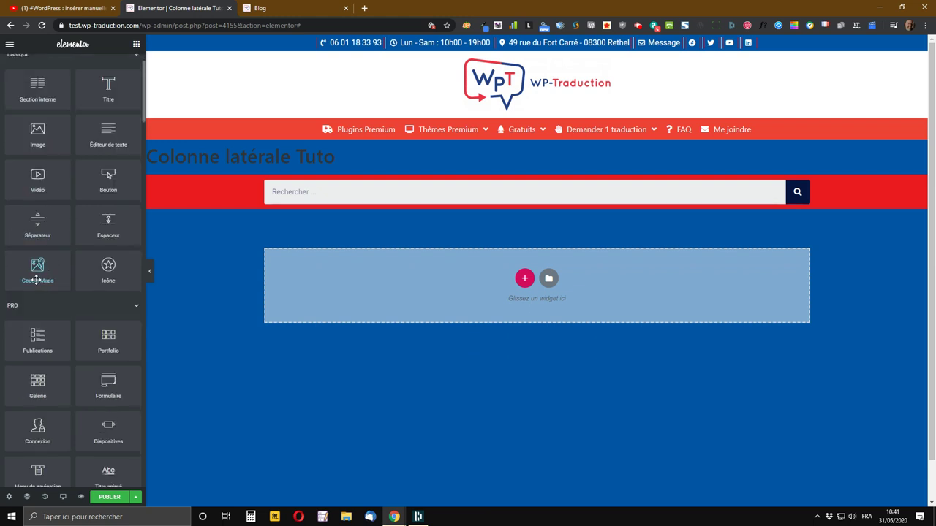
scroll(32, 279, "up", 1)
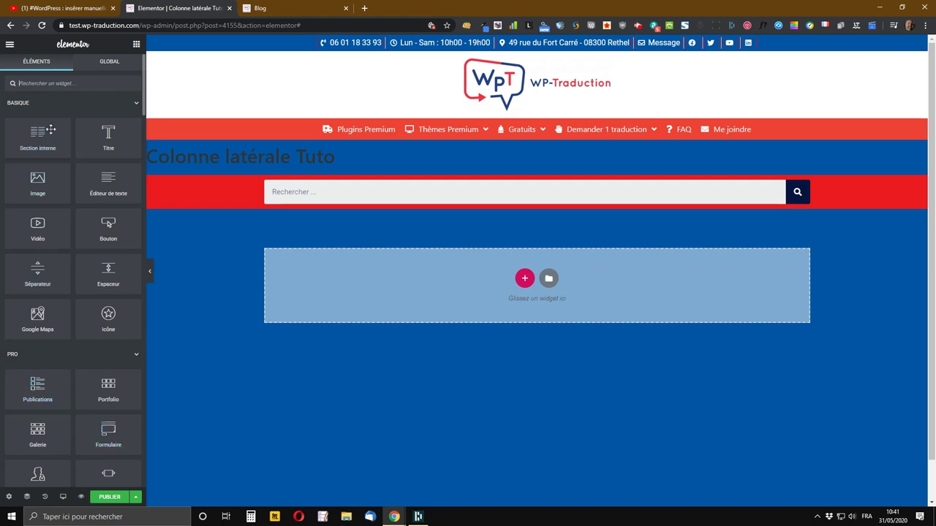
left_click(33, 106)
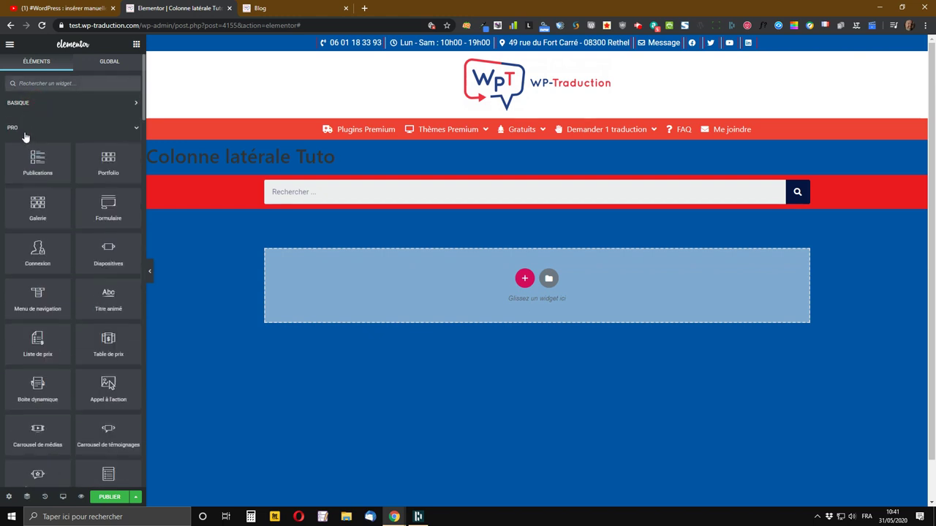
left_click(24, 130)
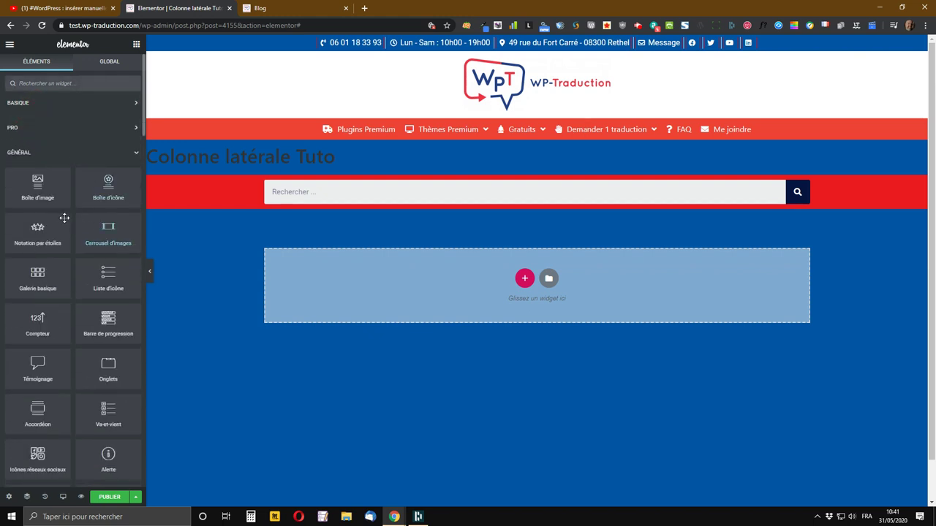
left_click(45, 155)
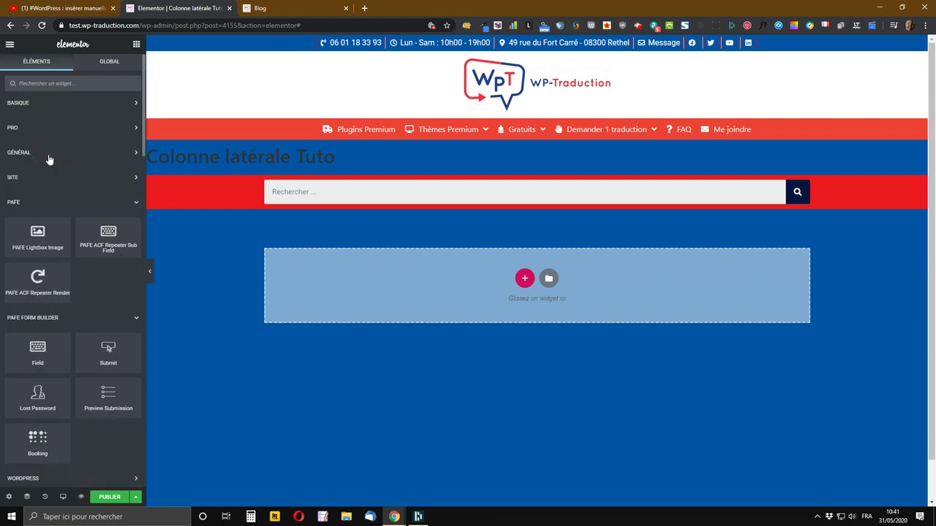
Collapse the Element Pack, PAFE Form Builder, PAFE and JetElements widget categories, and expand the WordPress category.
scroll(76, 250, "down", 6)
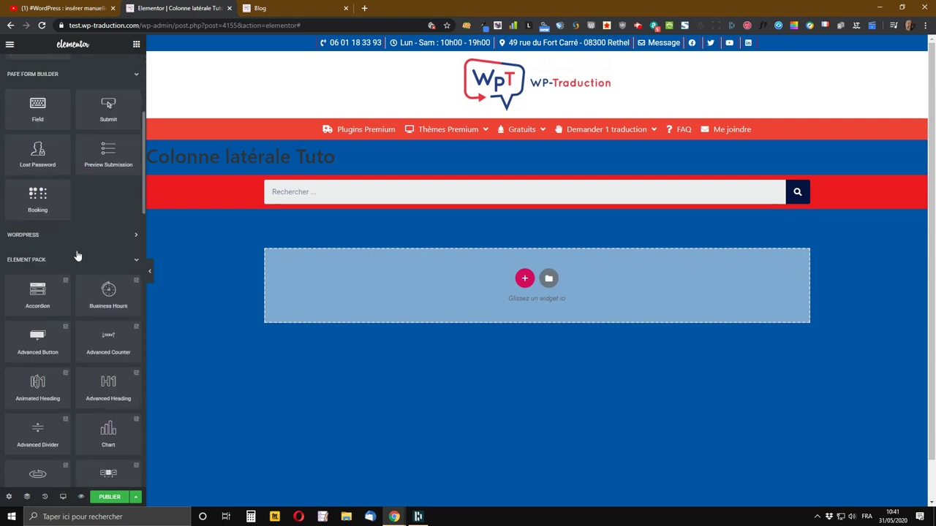
scroll(73, 247, "up", 2)
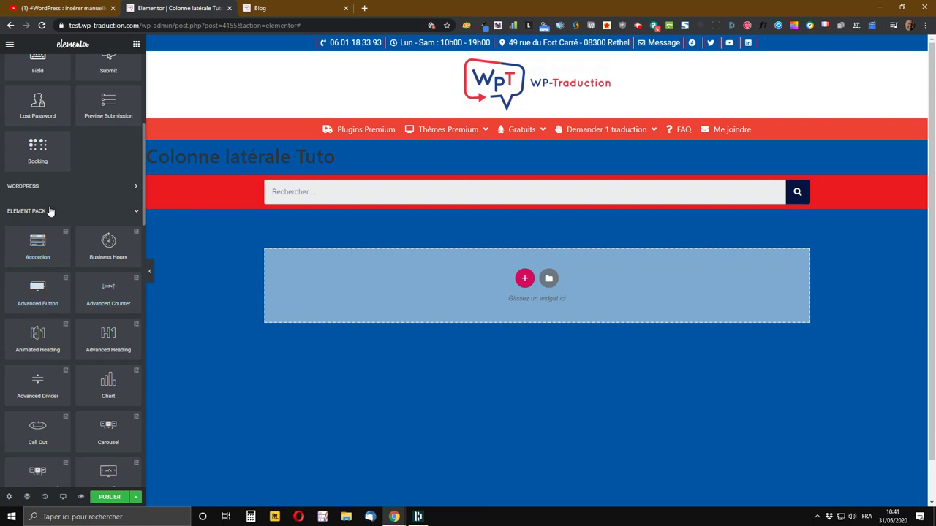
left_click(52, 217)
scroll(58, 336, "up", 2)
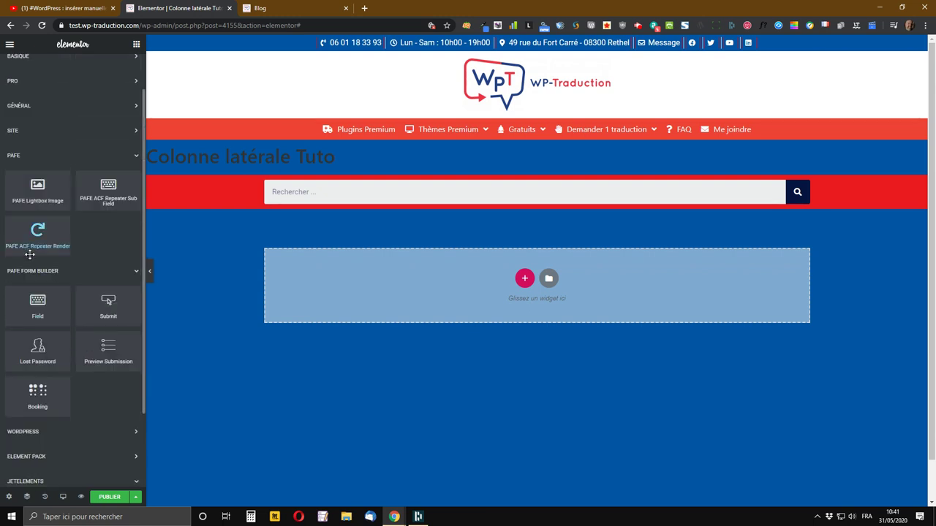
scroll(63, 343, "down", 2)
scroll(71, 278, "up", 2)
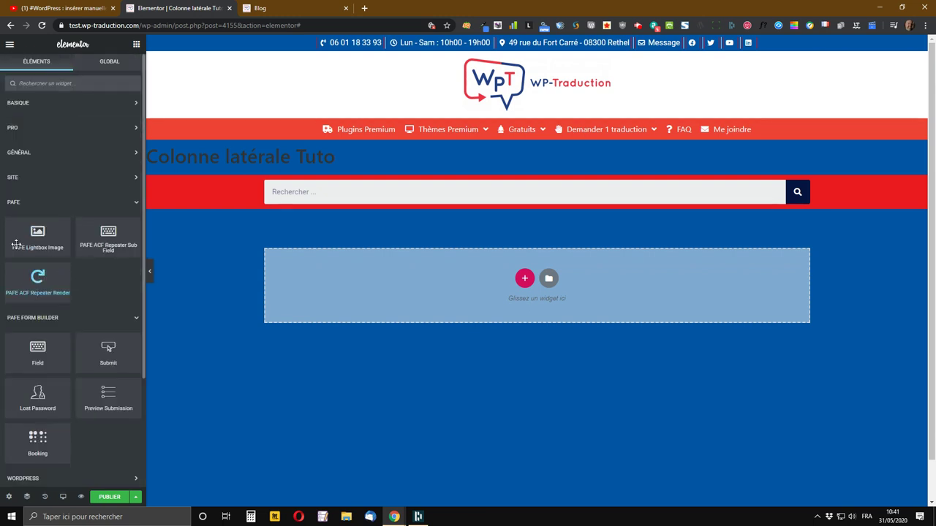
left_click(62, 322)
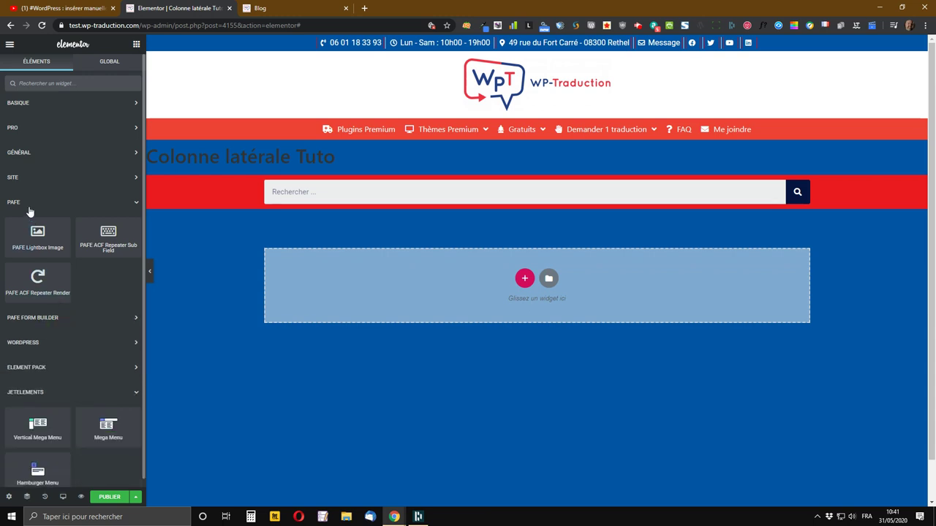
left_click(32, 205)
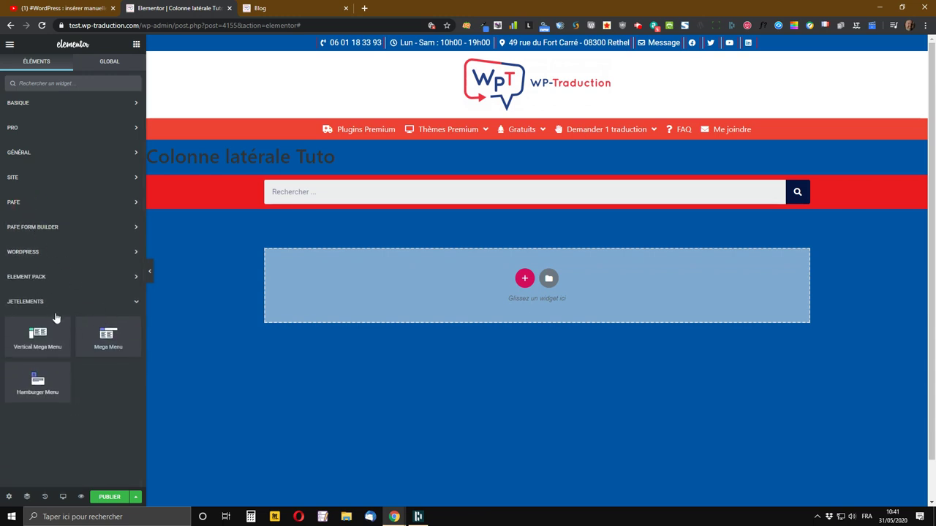
left_click(96, 305)
left_click(38, 256)
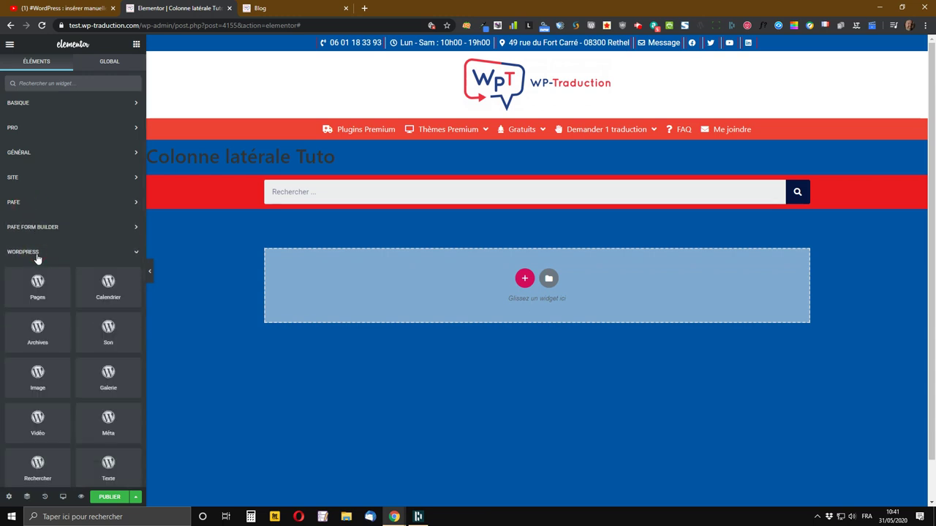
Add the WordPress Articles récents widget below the search form in the red section.
scroll(92, 304, "down", 2)
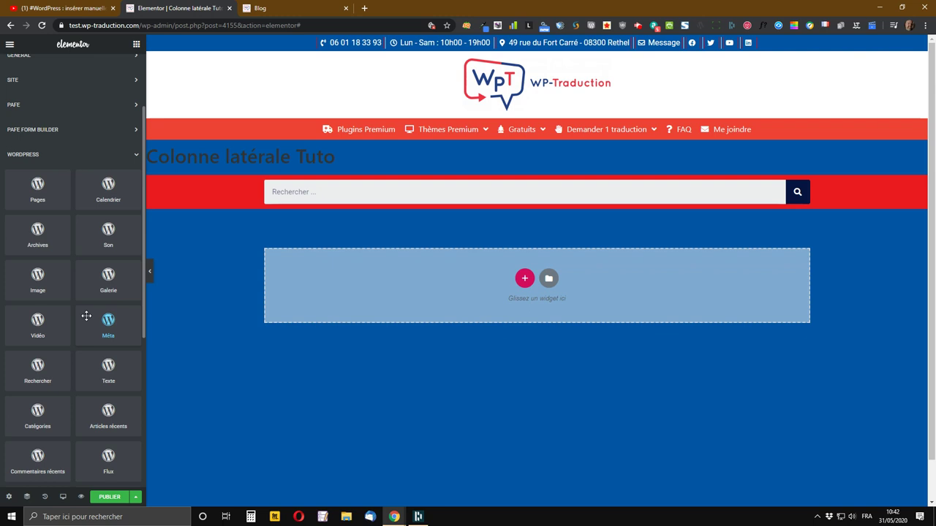
scroll(87, 316, "down", 2)
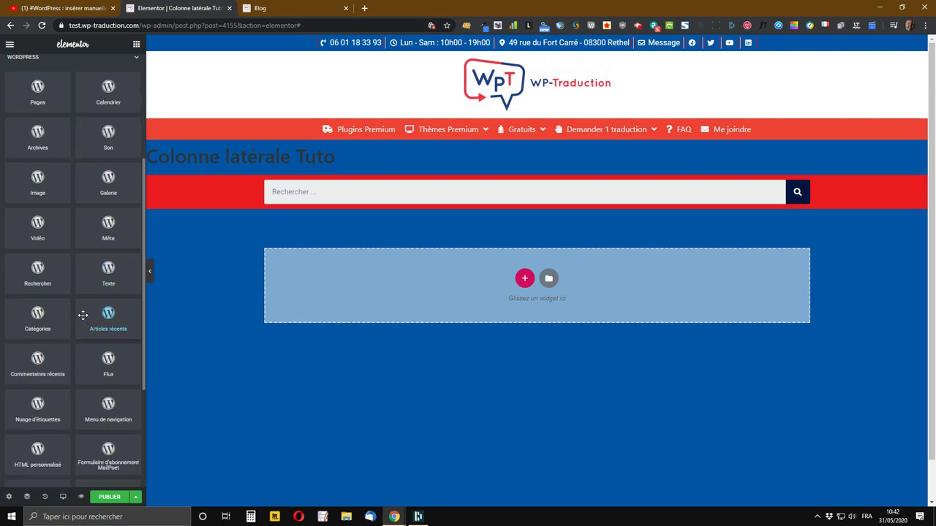
left_click_drag(108, 316, 507, 204)
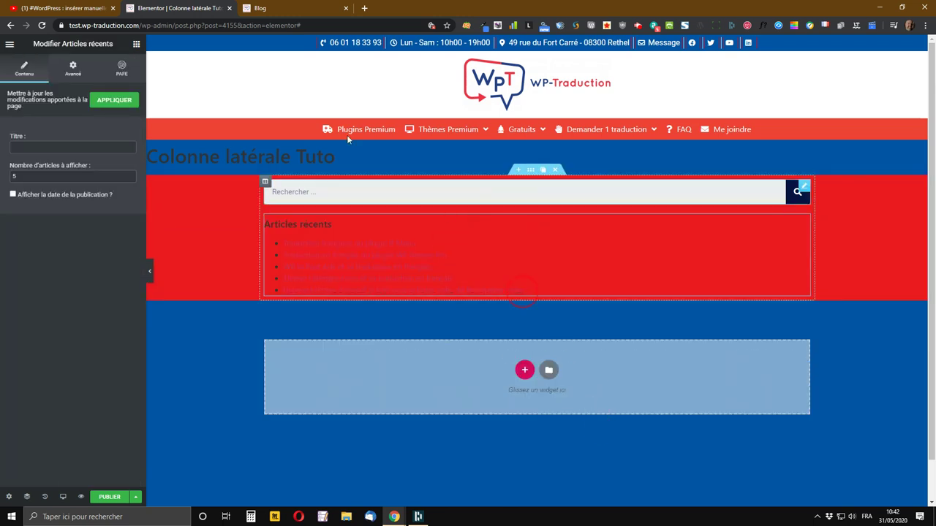
left_click(227, 147)
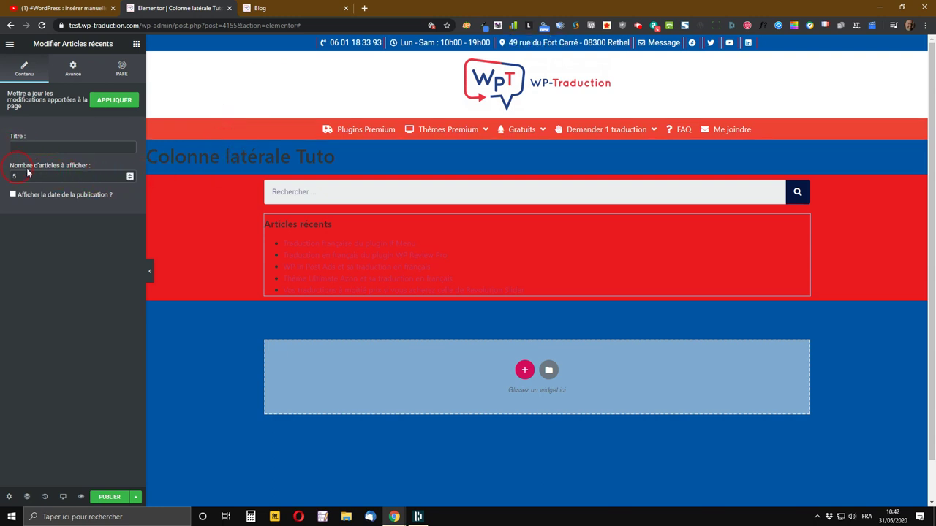
Title the recent articles widget "Mes derniers articles" and set the number of articles to display to 10.
left_click(72, 149)
type("Mes dem")
type("iers")
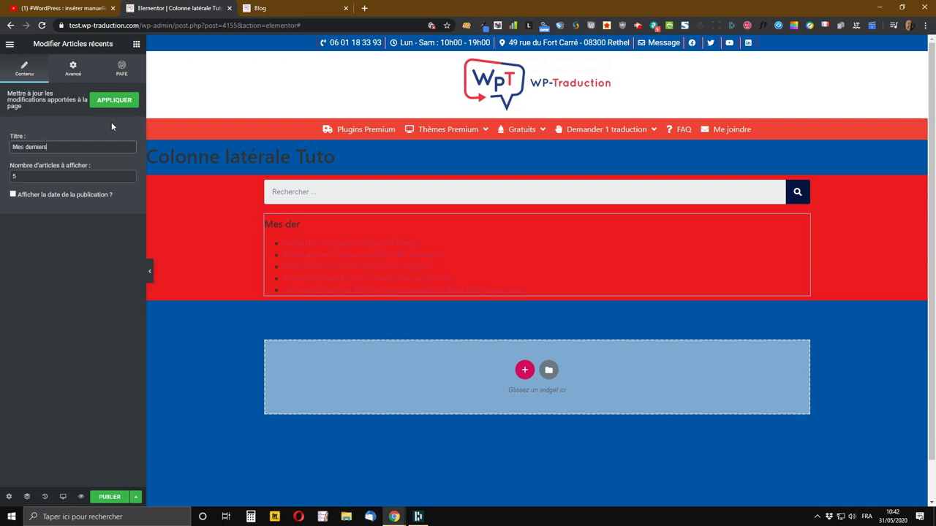
type(" articles")
double_click(10, 179)
type("10")
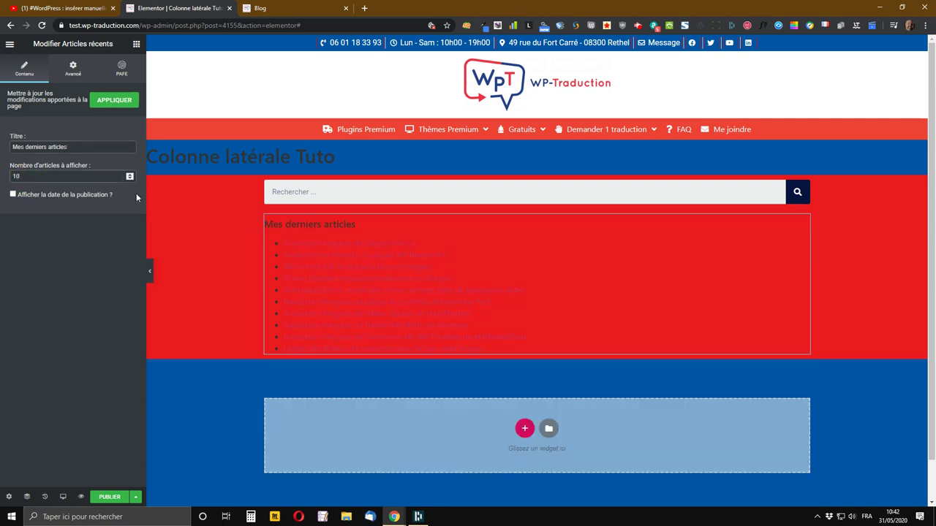
Apply the display of publication dates in the recent articles widget and save the draft.
left_click(12, 196)
left_click(112, 102)
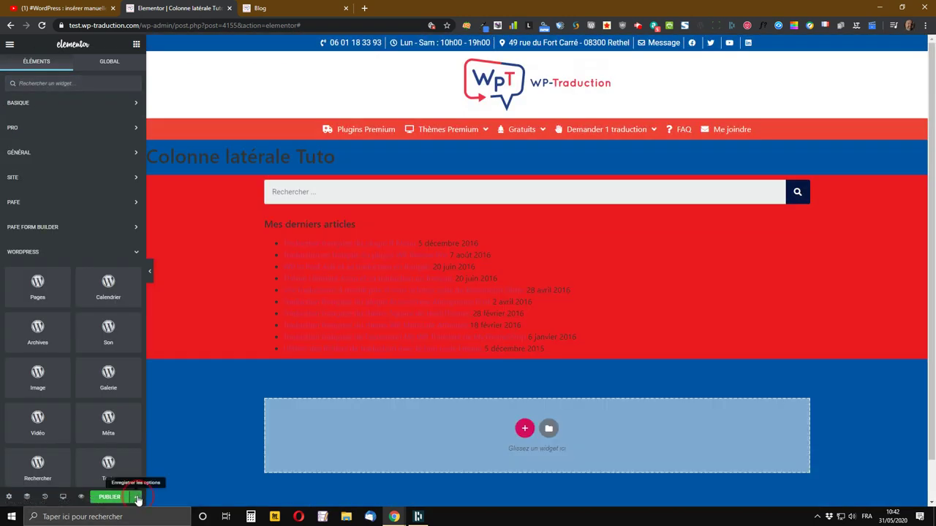
left_click(136, 497)
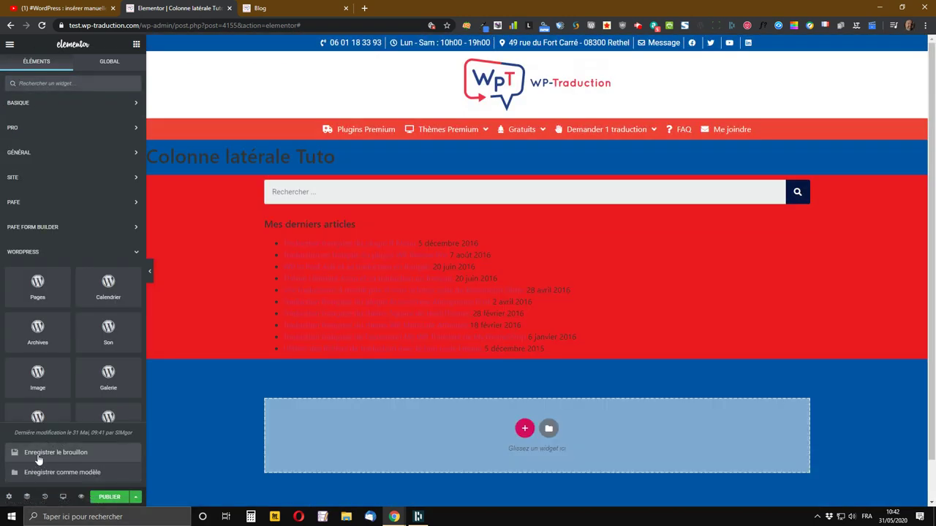
left_click(64, 455)
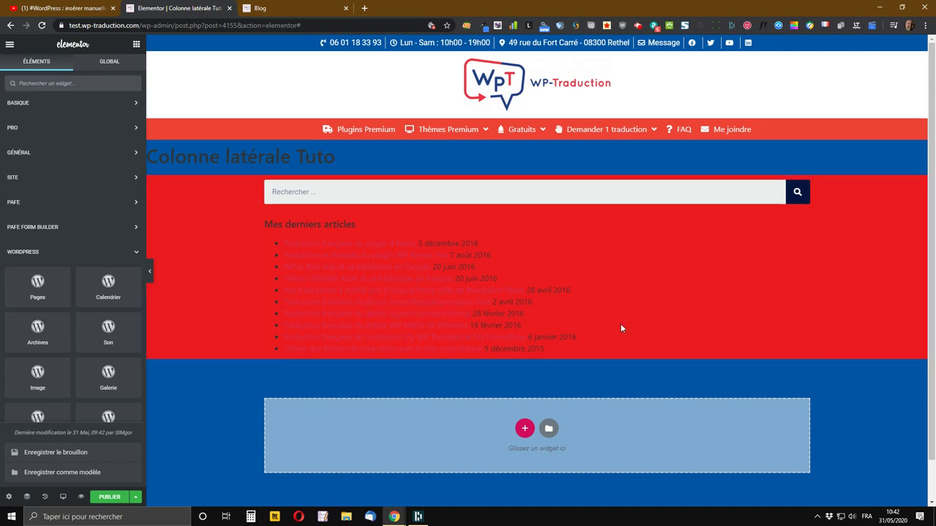
Set the title colour and text colour in the red section's typography style to white #FFFFFF.
mouse_move(531, 172)
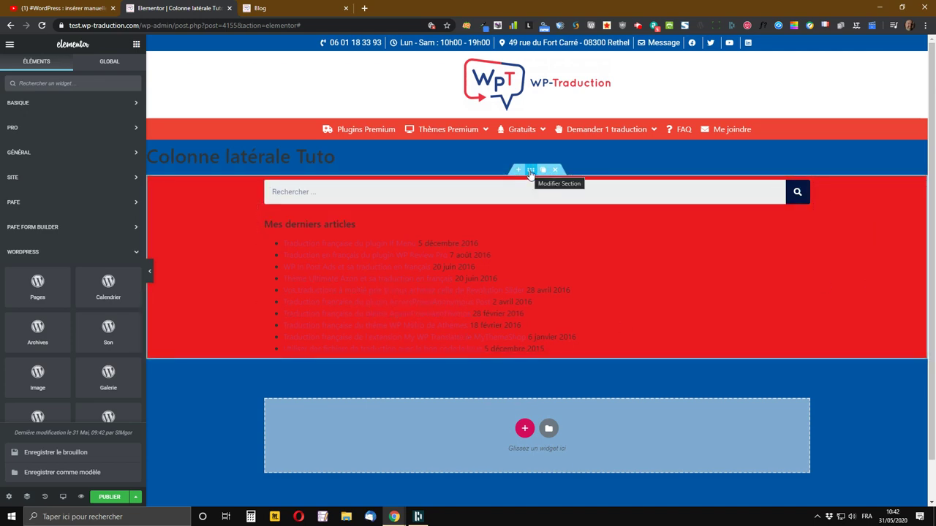
left_click(531, 173)
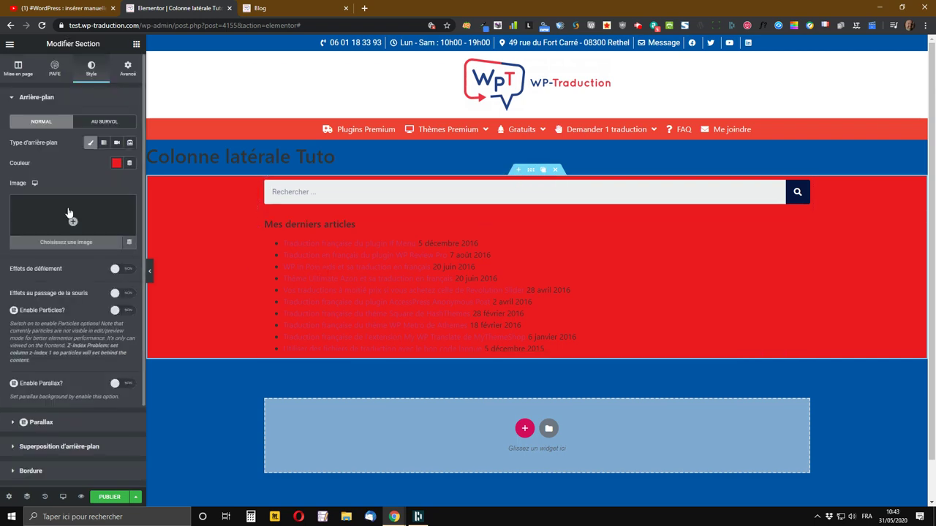
left_click(23, 100)
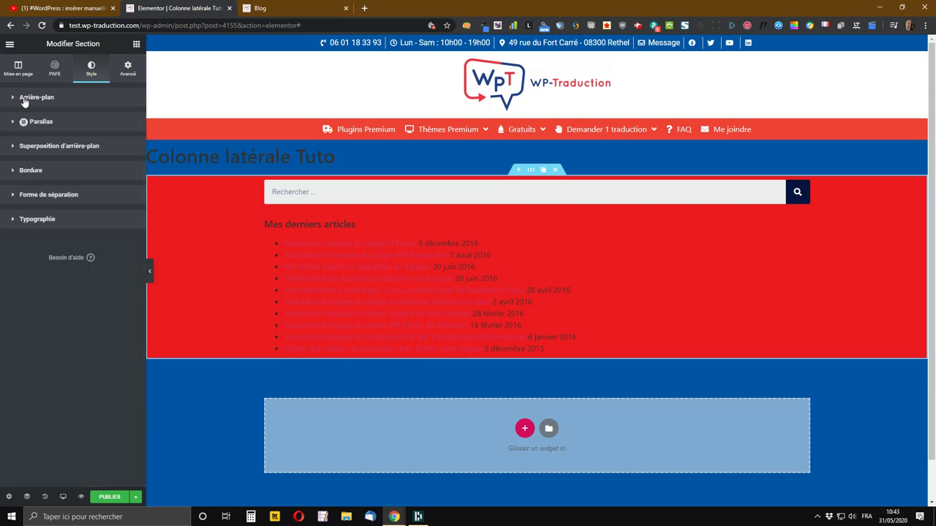
left_click(41, 226)
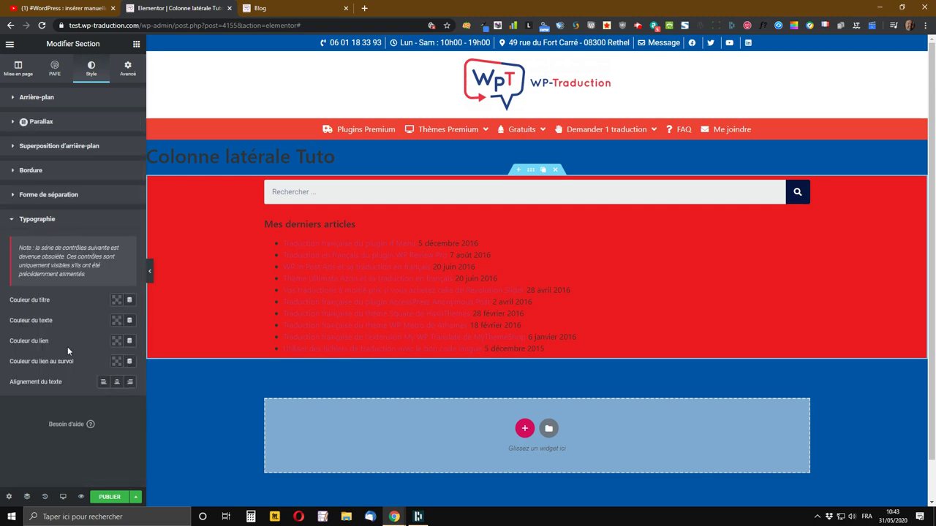
left_click(115, 303)
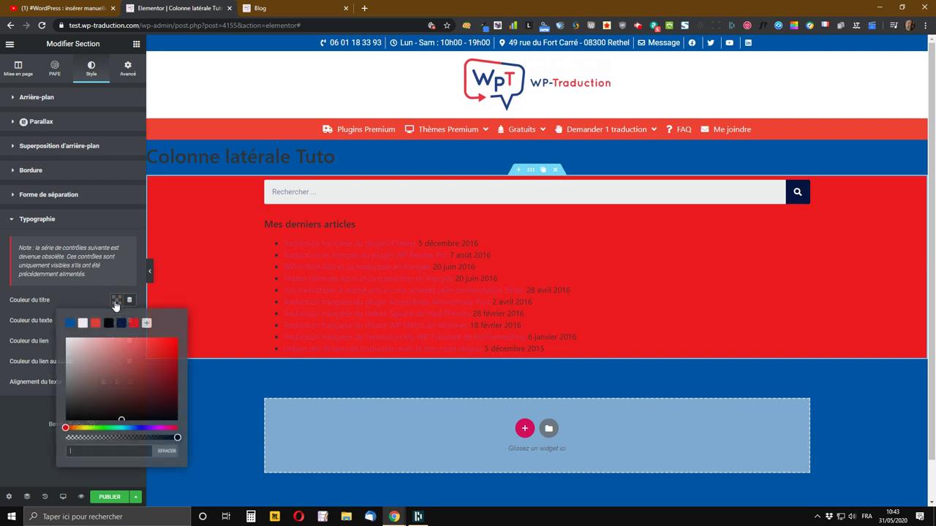
left_click(81, 324)
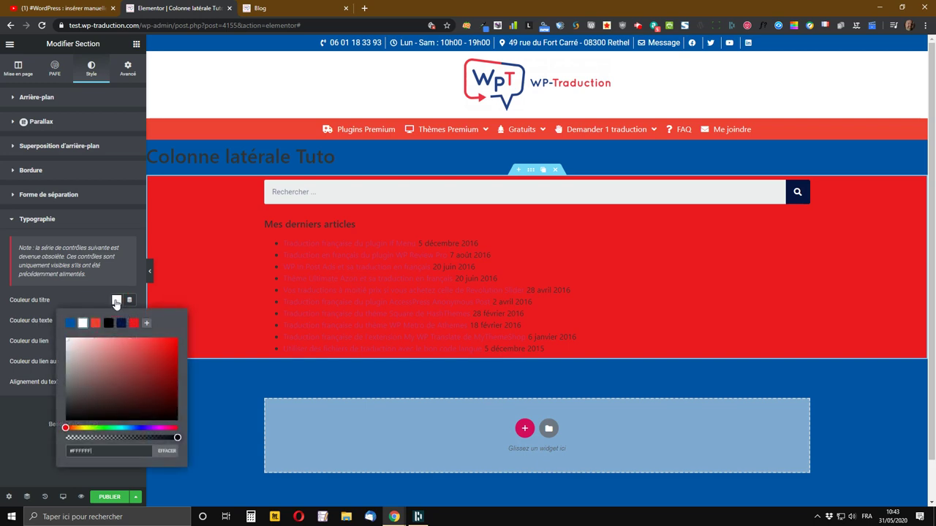
left_click(114, 301)
left_click(117, 320)
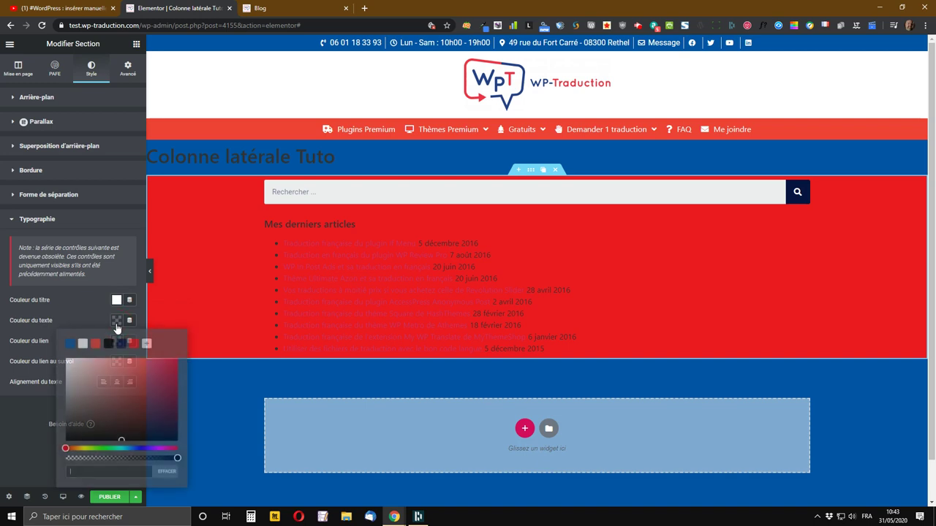
left_click(82, 345)
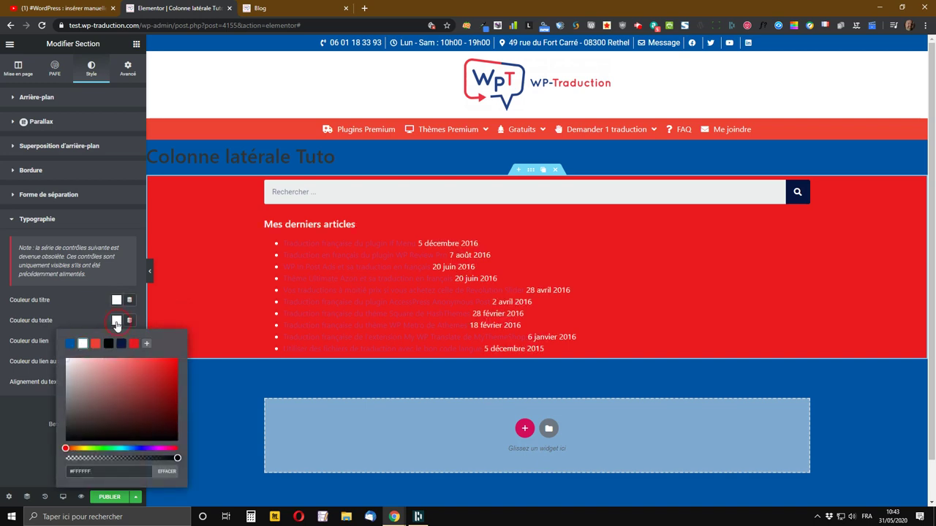
left_click(116, 323)
Set the section's link colour to white #FFFFFF and its link hover colour to the dark navy palette colour.
left_click(115, 345)
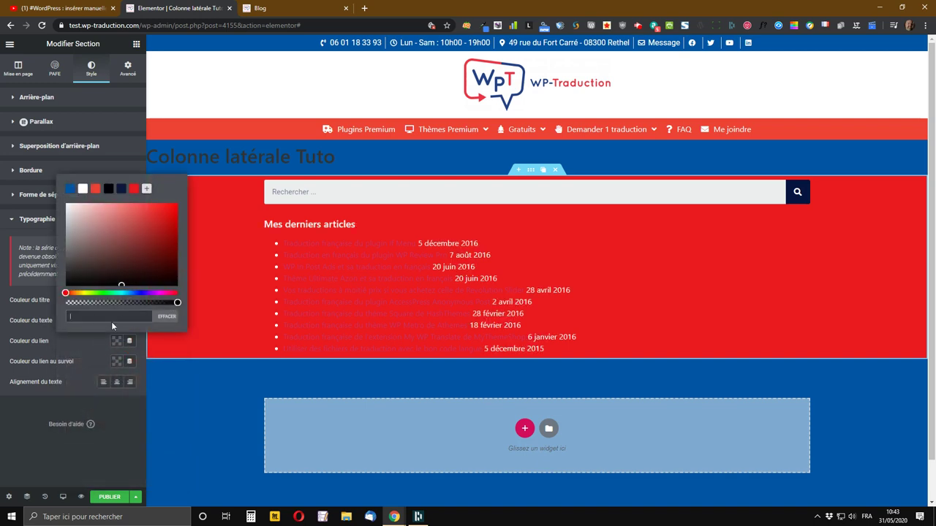
left_click(83, 189)
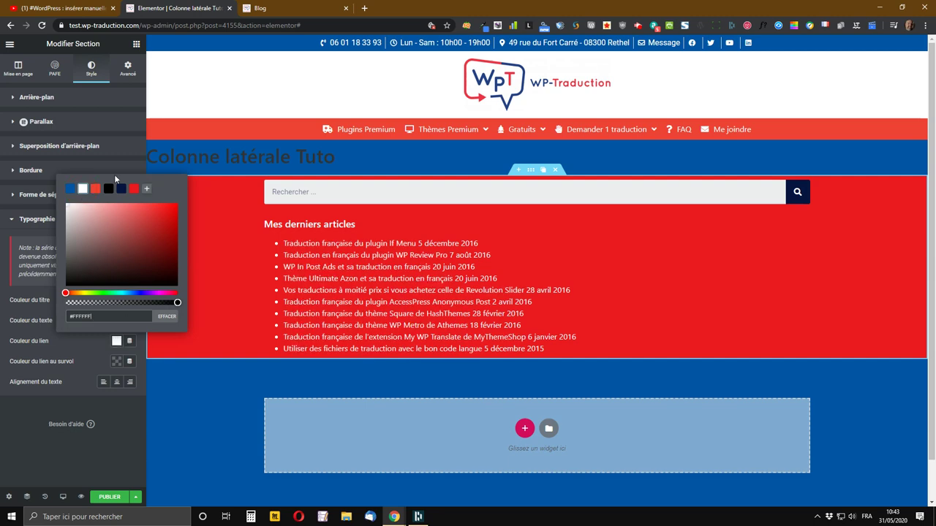
left_click(116, 344)
left_click(117, 362)
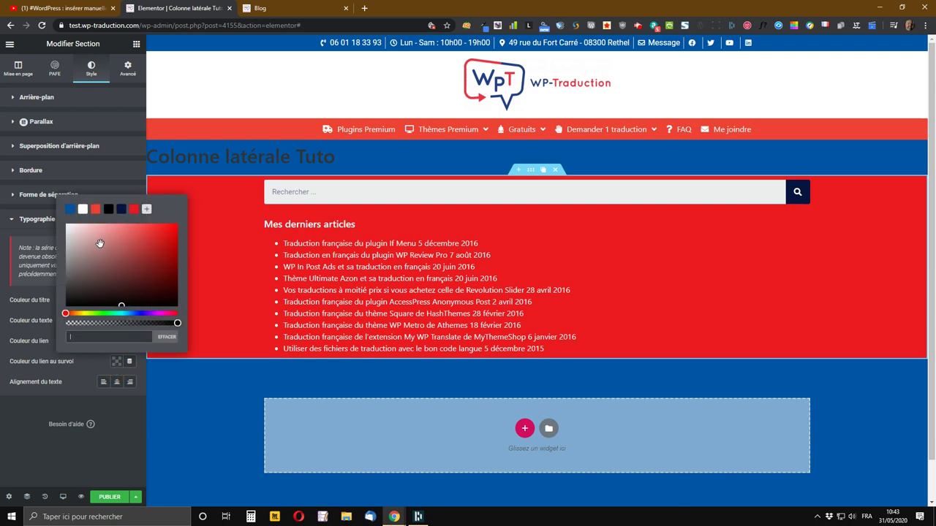
left_click(69, 212)
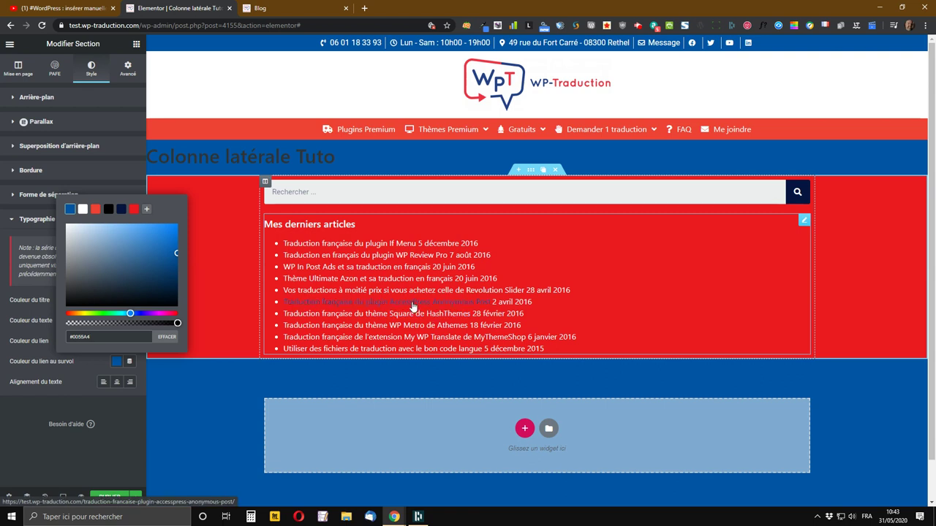
left_click(121, 210)
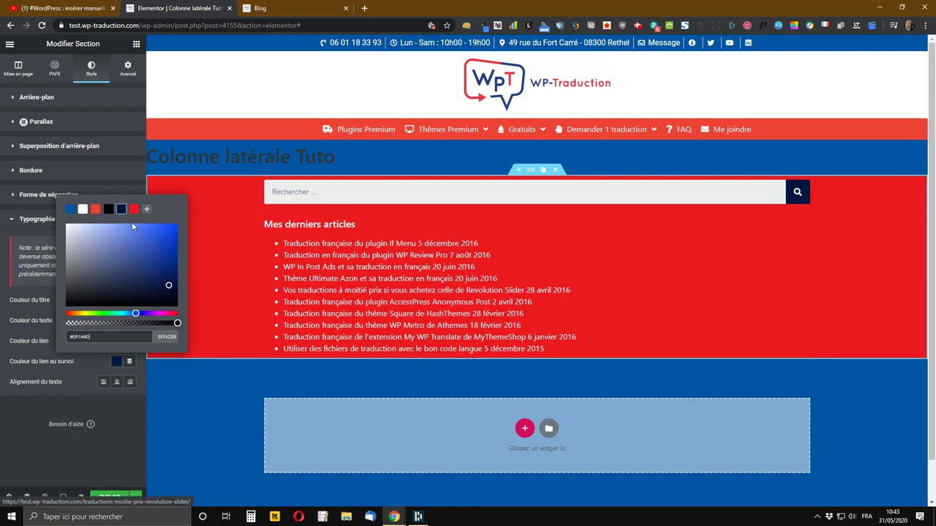
Set the red section's link hover colour to black #000000 and save the draft.
left_click(108, 210)
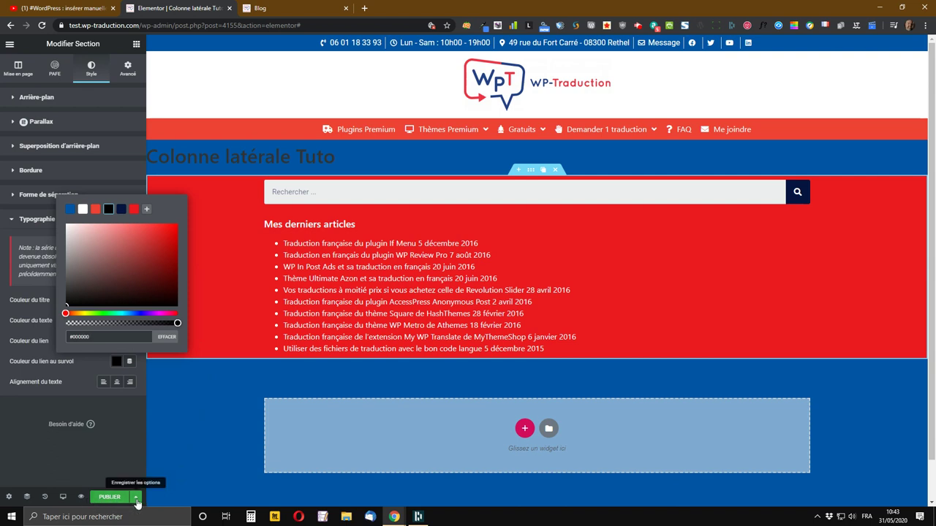
left_click(136, 498)
left_click(62, 454)
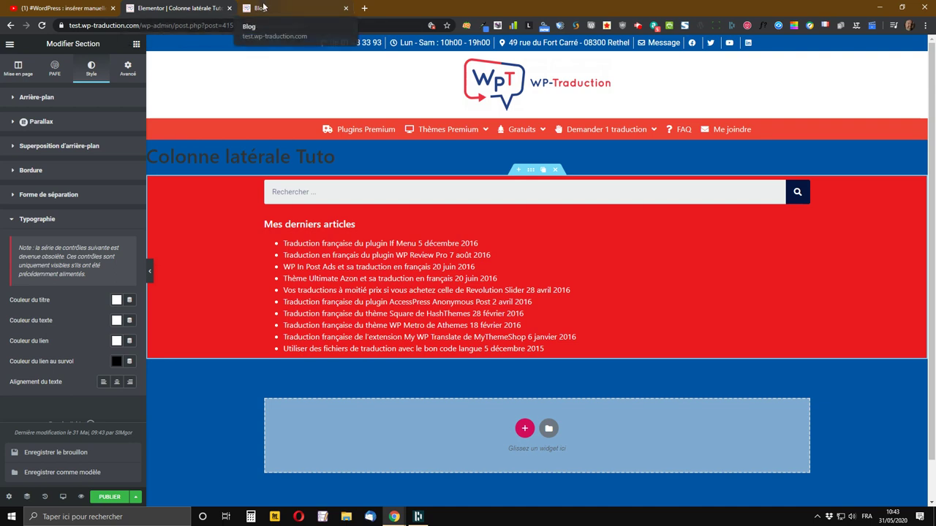
Add an image widget below the recent articles list and insert O2Switch_300x250.png from the media library.
left_click(136, 45)
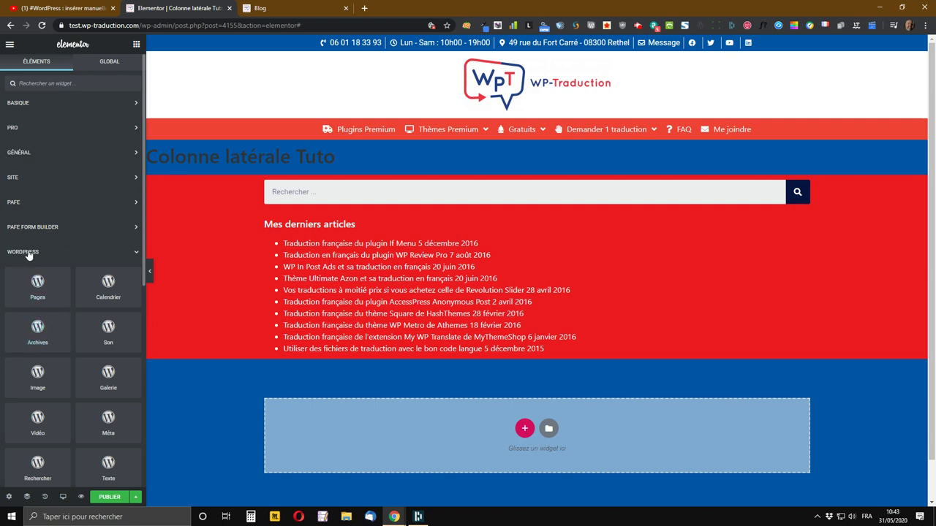
left_click(32, 106)
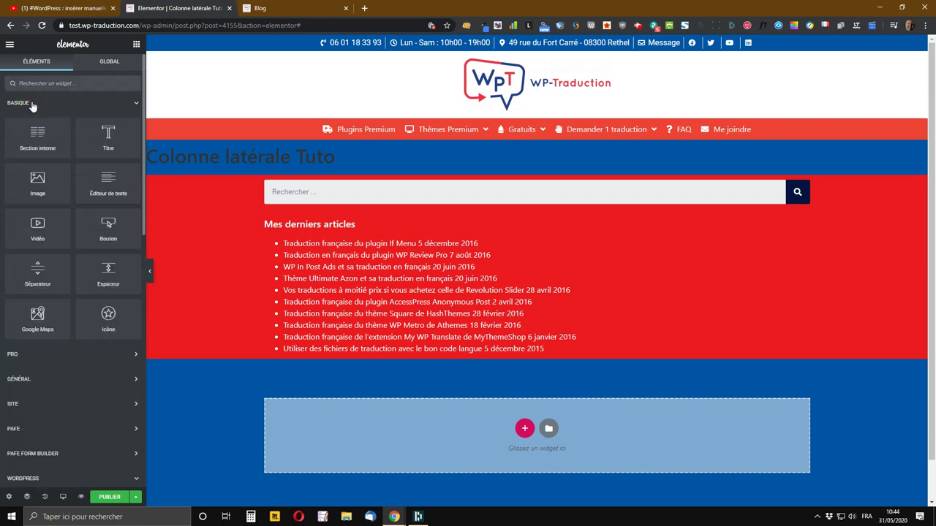
left_click_drag(36, 188, 436, 359)
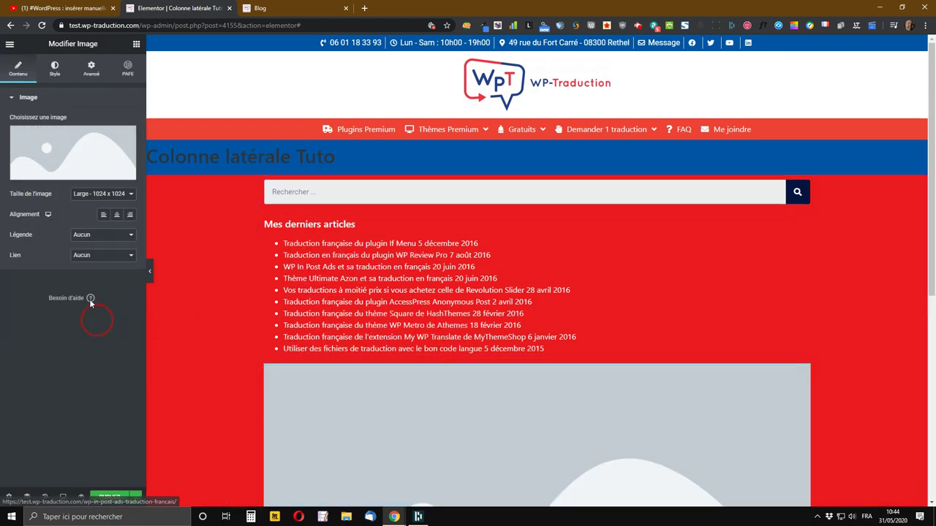
left_click(65, 146)
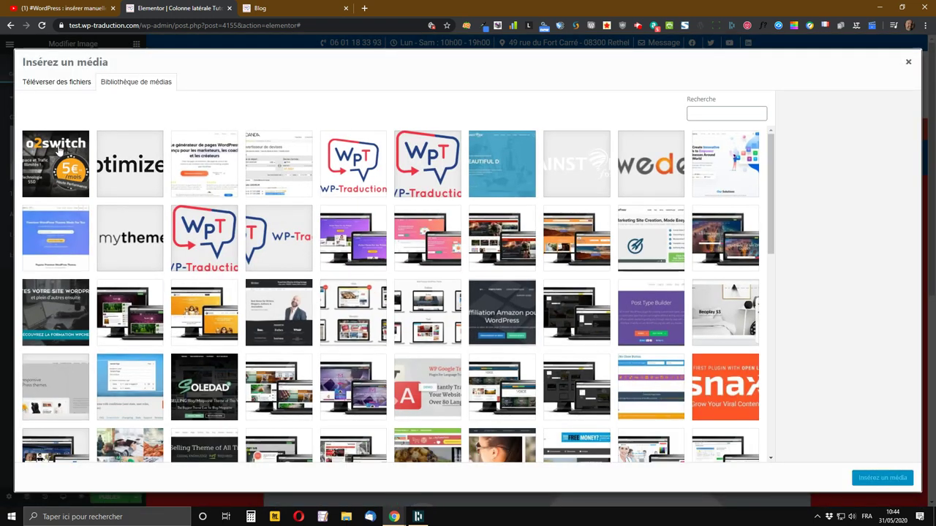
left_click(64, 160)
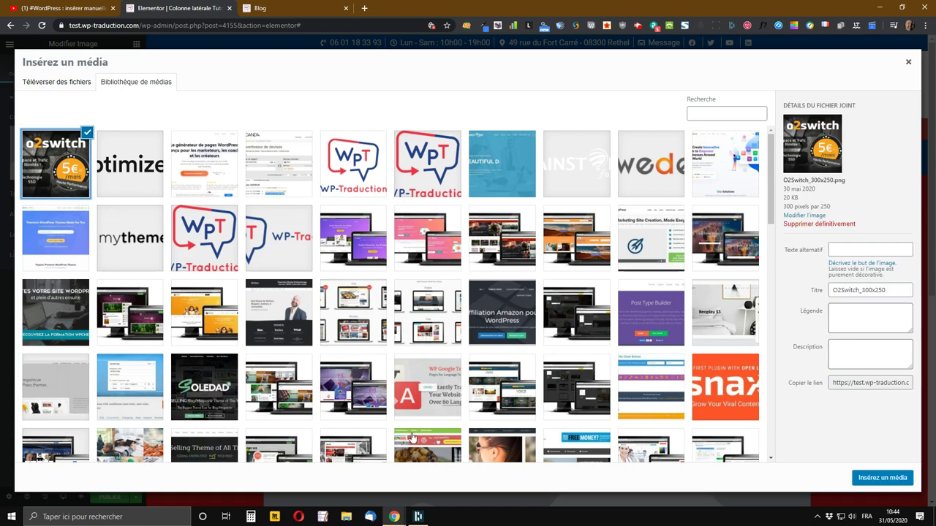
left_click(889, 480)
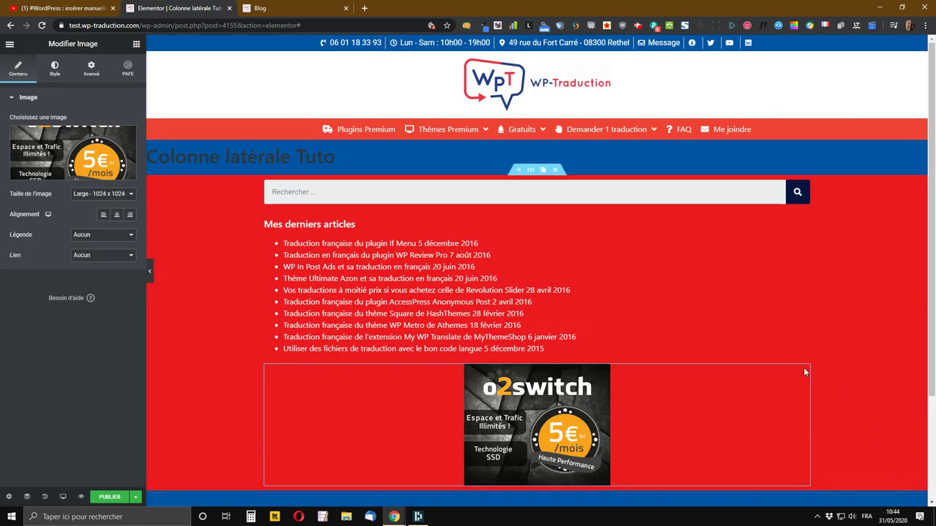
Centre the o2switch banner image and set its image size to Entière.
scroll(696, 296, "down", 2)
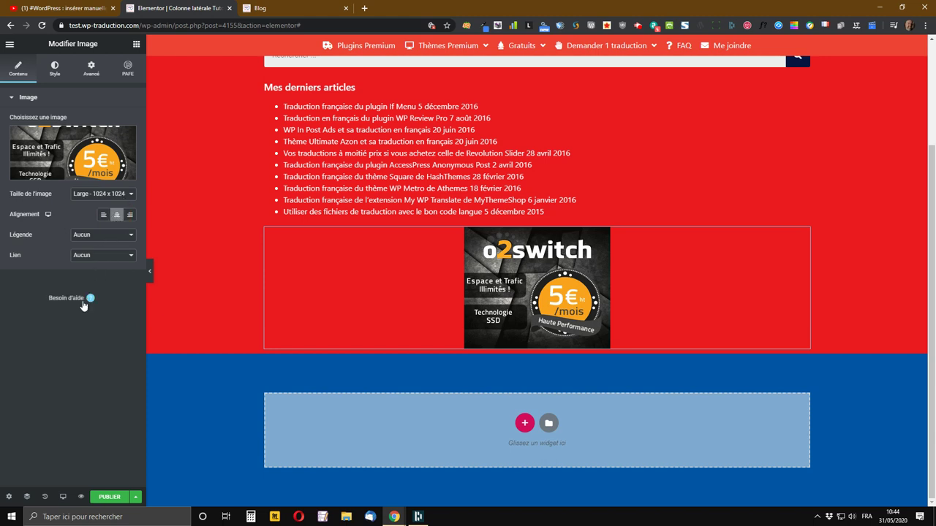
left_click(113, 194)
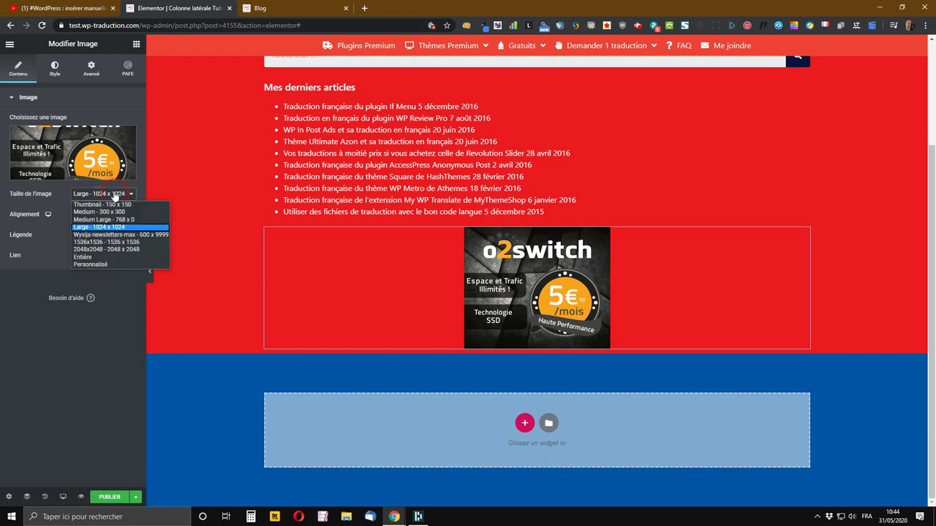
left_click(96, 258)
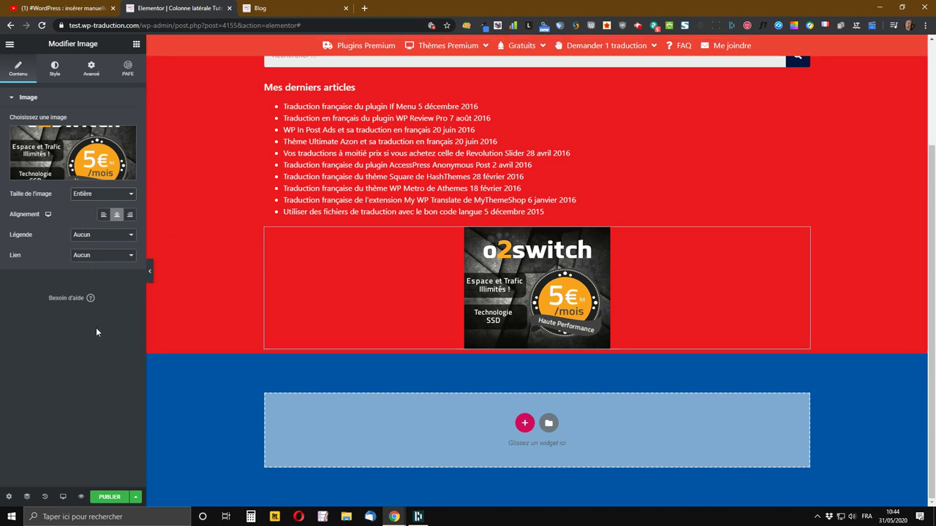
left_click(118, 262)
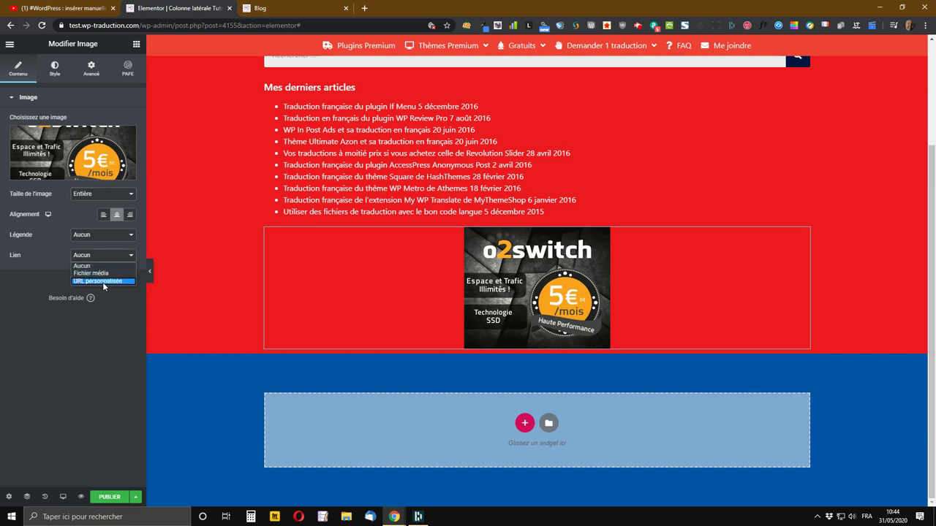
left_click(103, 283)
left_click(298, 7)
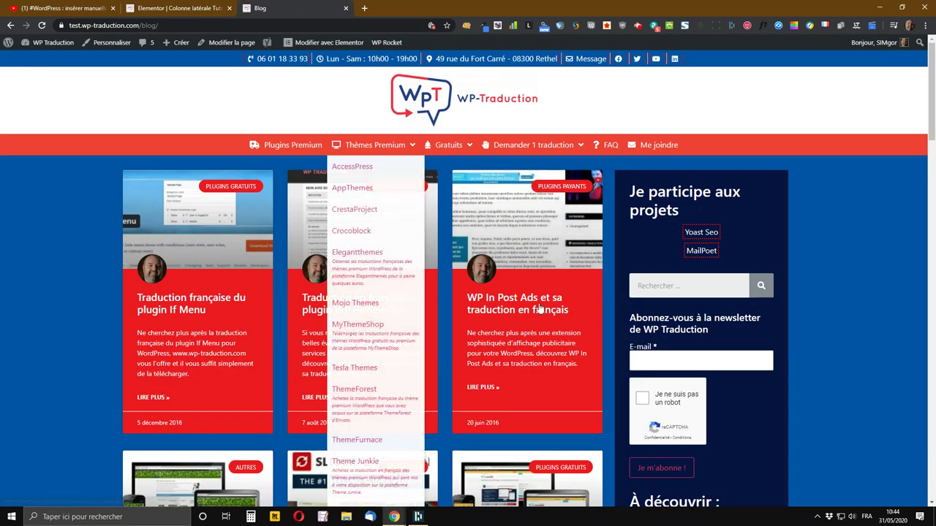
scroll(539, 310, "down", 15)
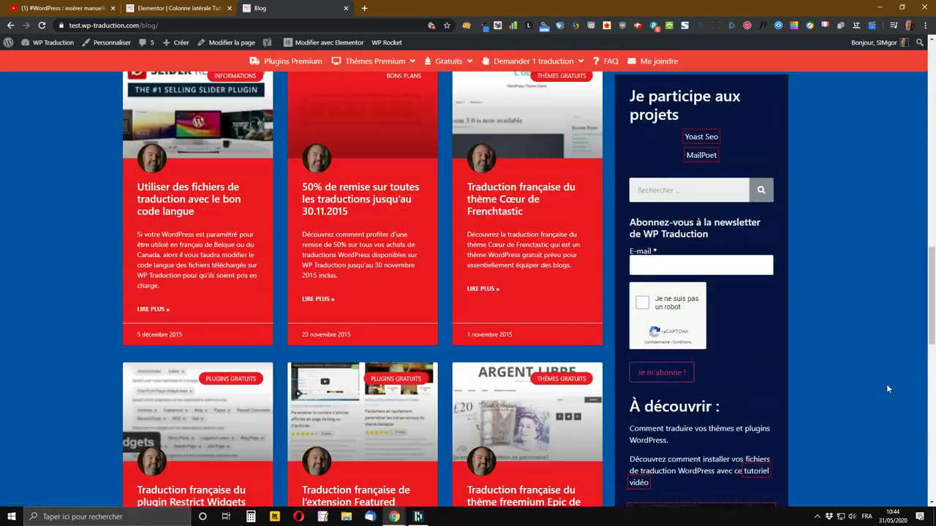
scroll(886, 383, "down", 8)
right_click(680, 408)
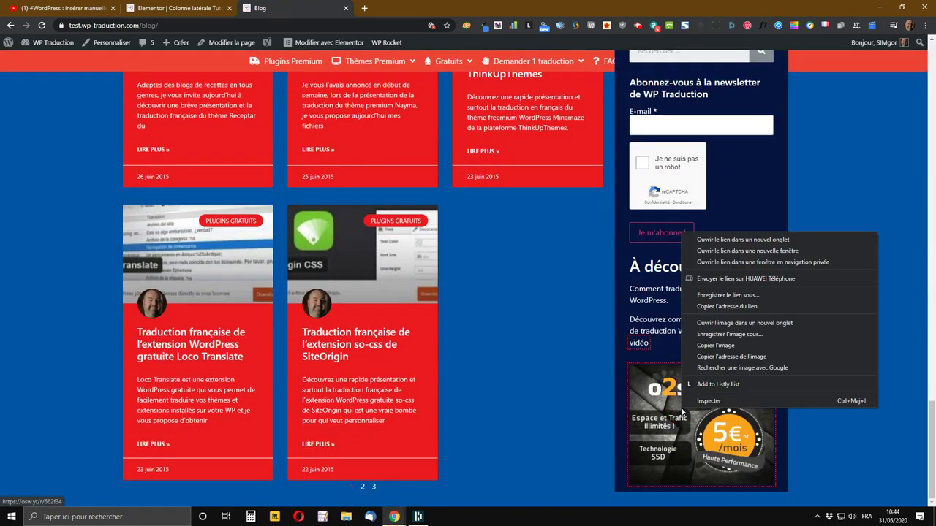
left_click(726, 307)
left_click(179, 8)
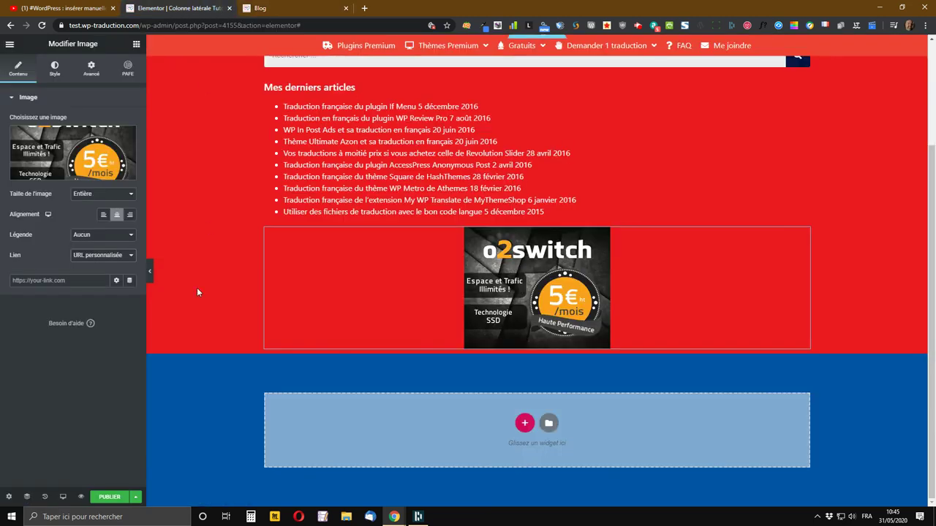
right_click(80, 282)
left_click(104, 362)
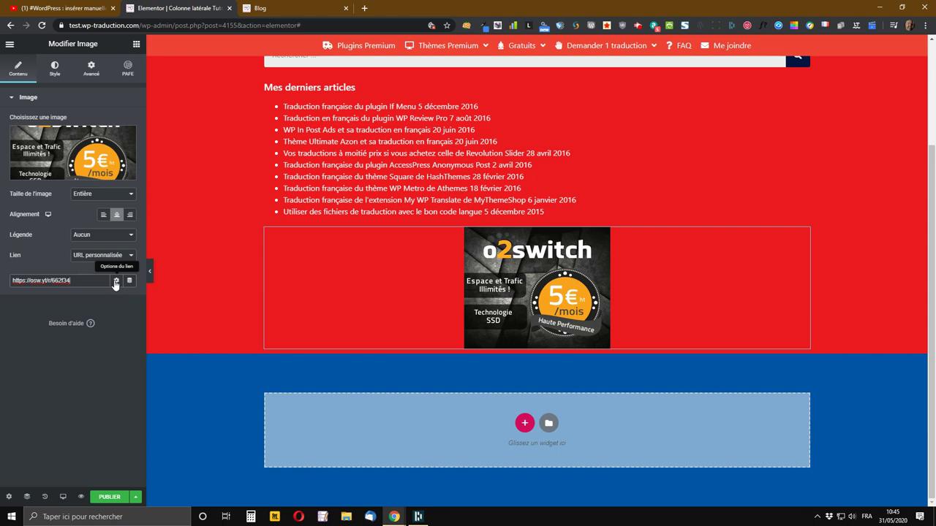
Make the banner link open in a new window with nofollow added, and save the draft.
left_click(115, 283)
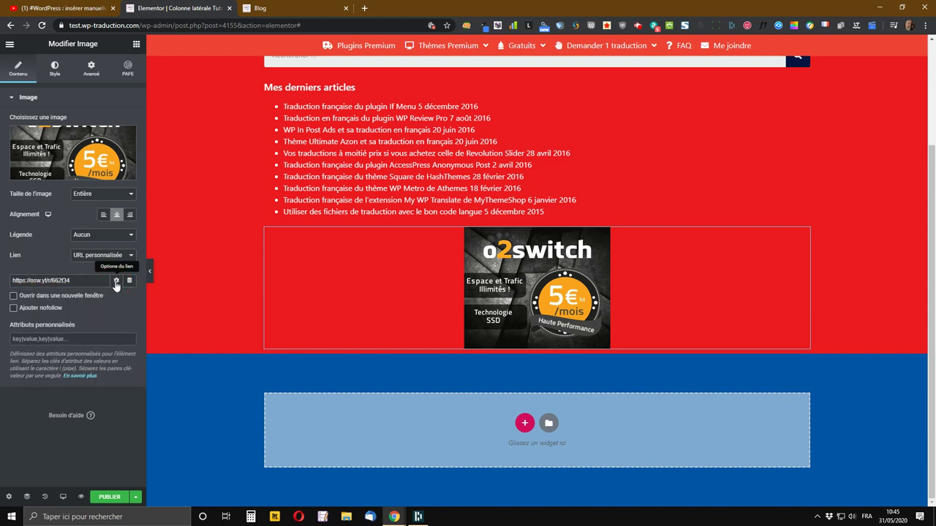
left_click(13, 297)
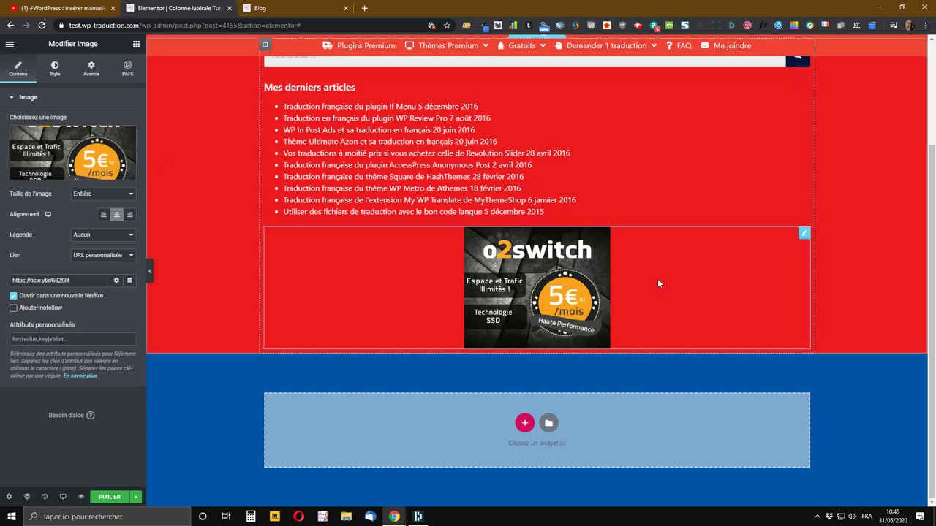
left_click(13, 308)
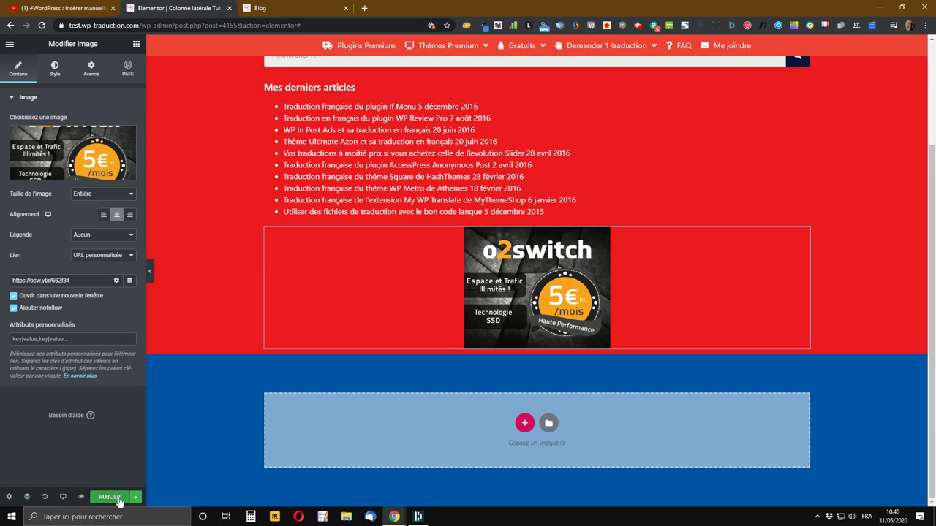
left_click(135, 497)
left_click(61, 459)
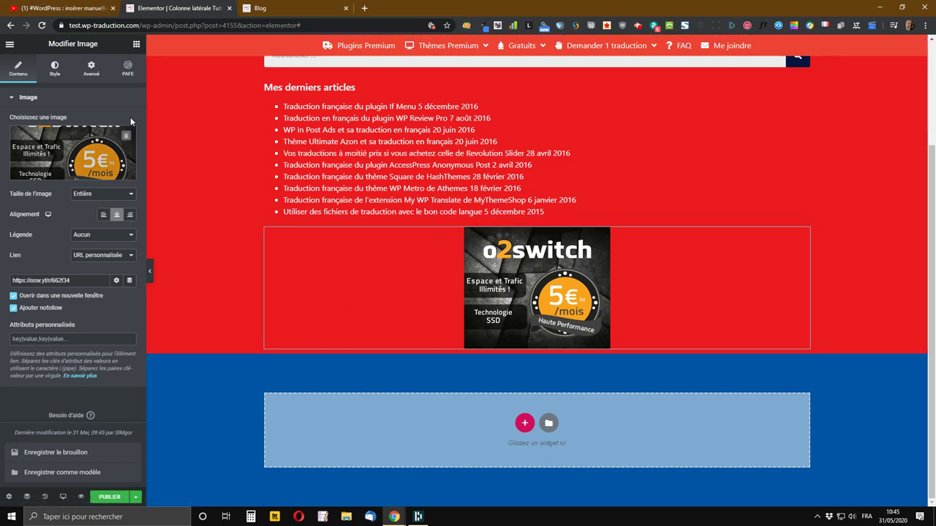
Add the WordPress Catégories widget below the o2switch banner image.
left_click(137, 44)
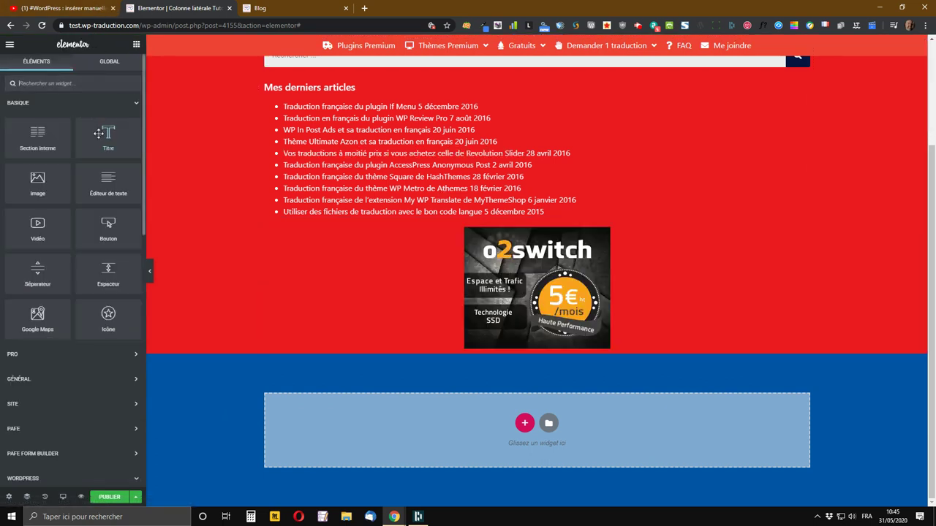
scroll(80, 289, "down", 2)
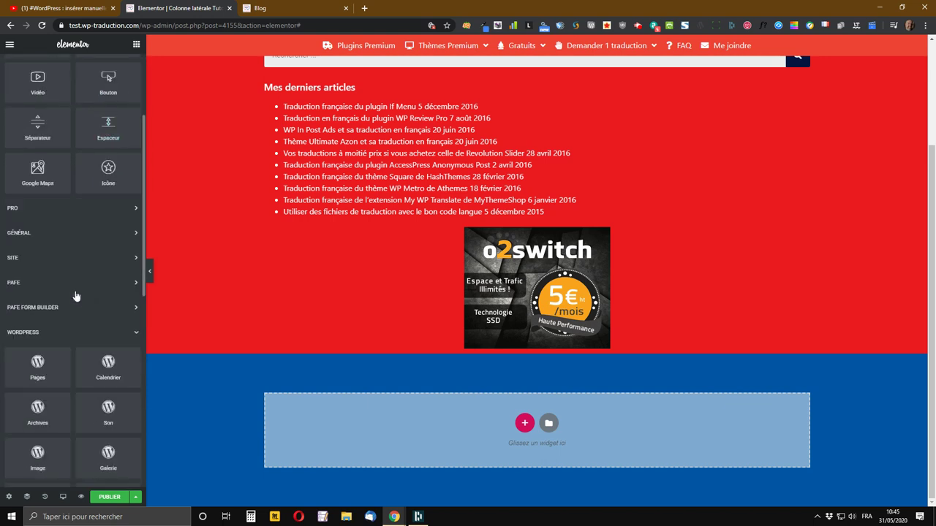
scroll(62, 330, "down", 2)
scroll(62, 325, "down", 1)
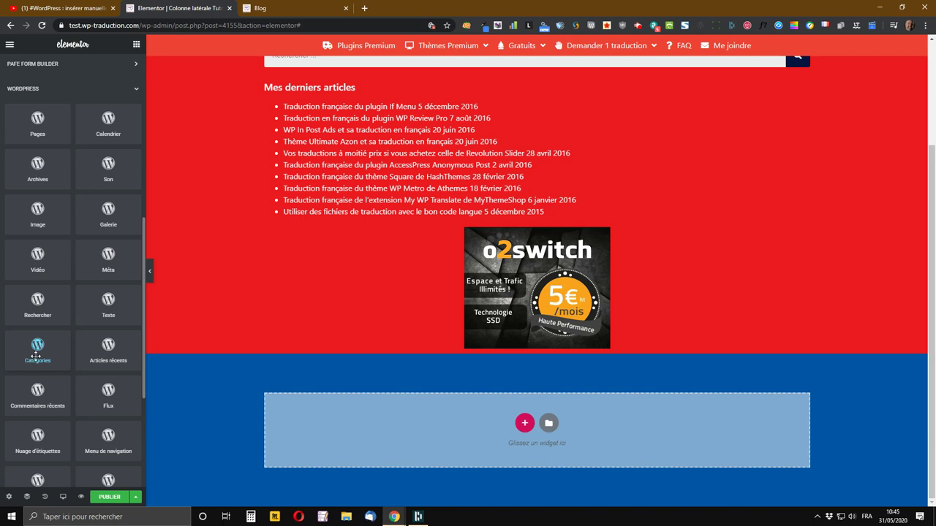
left_click_drag(36, 355, 554, 343)
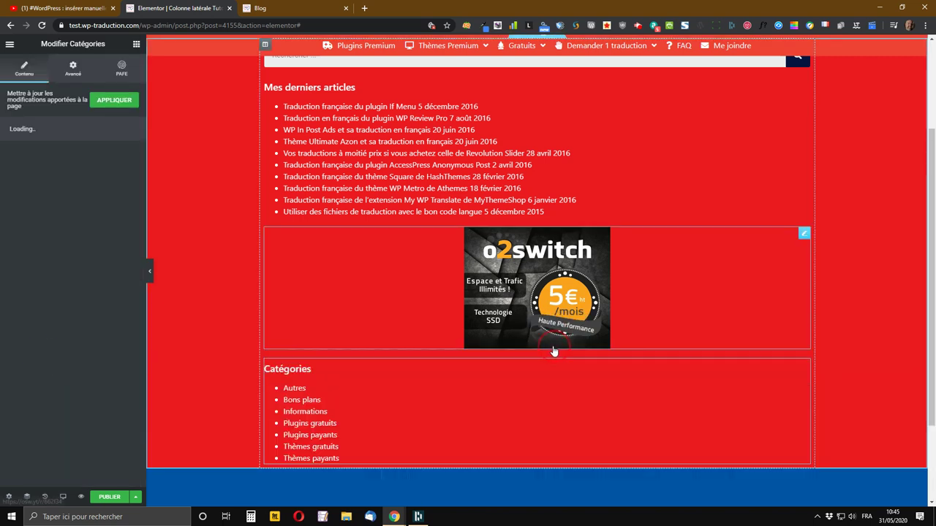
Title the categories widget "Nos catégories".
left_click(41, 146)
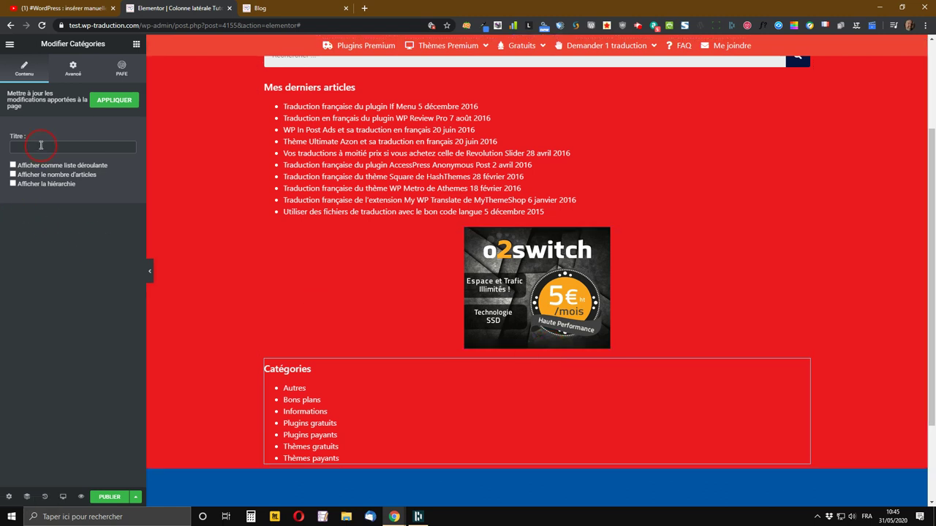
type("No")
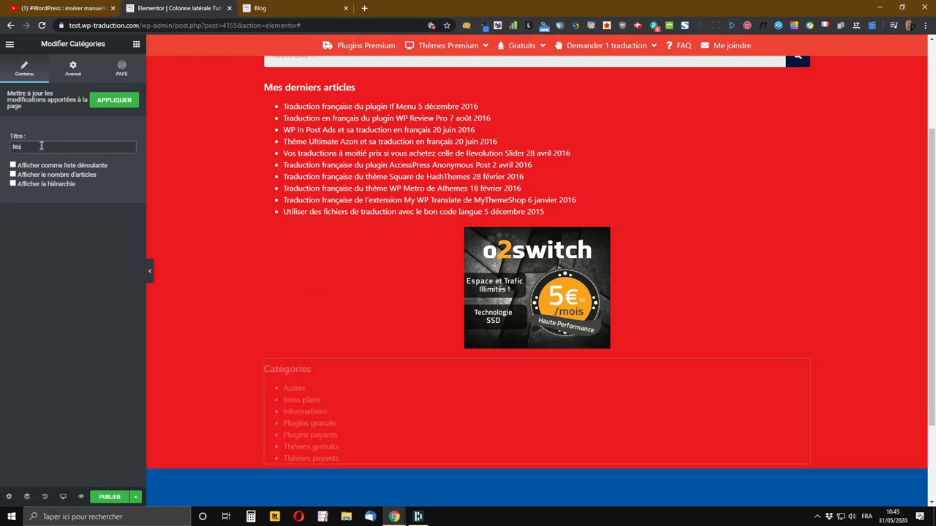
type("s catégories")
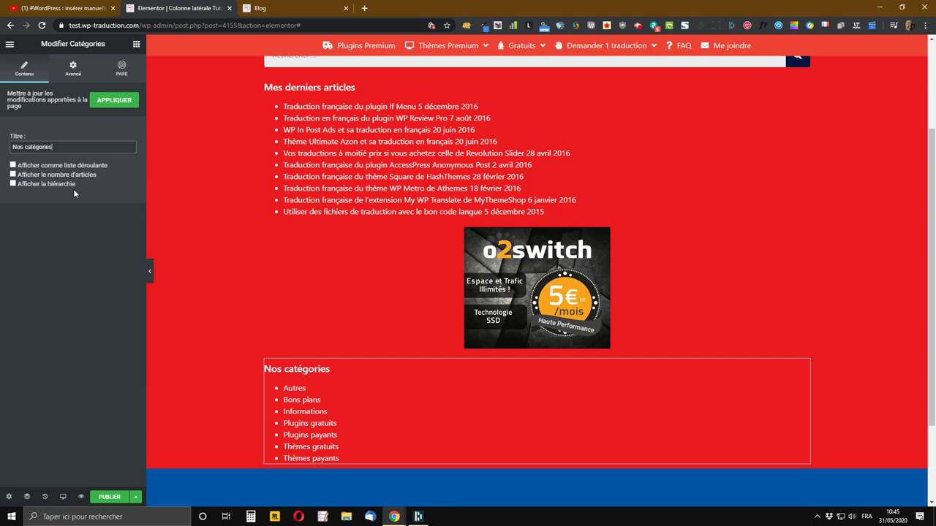
Show the number of articles and the hierarchy in the categories widget, and save the draft.
left_click(13, 175)
left_click(12, 185)
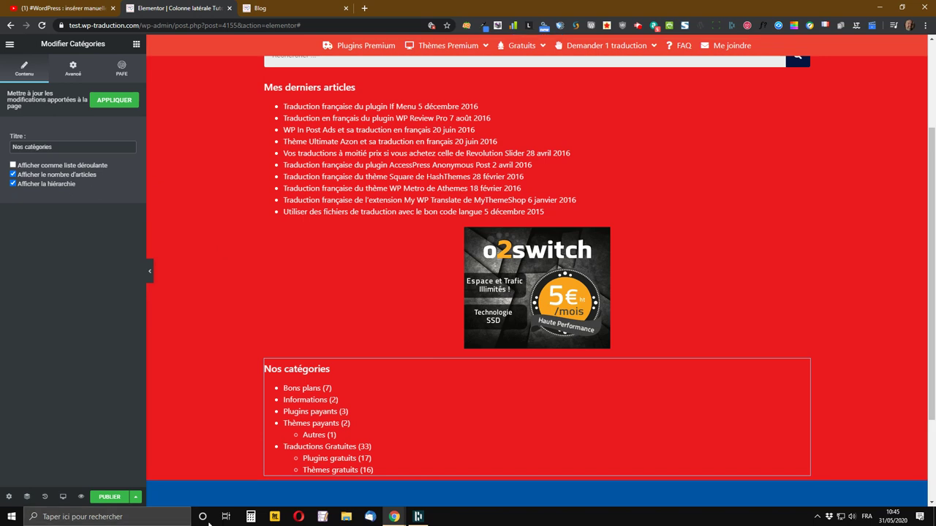
left_click(135, 497)
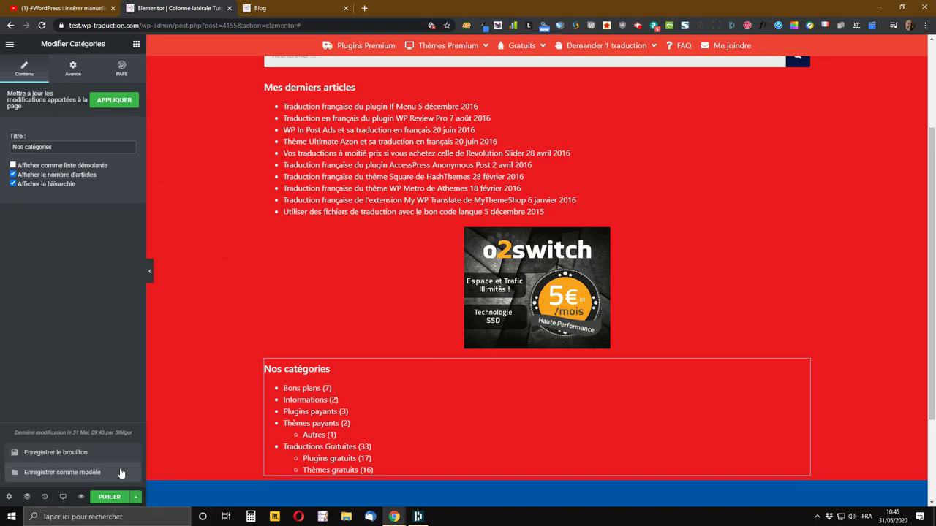
left_click(73, 458)
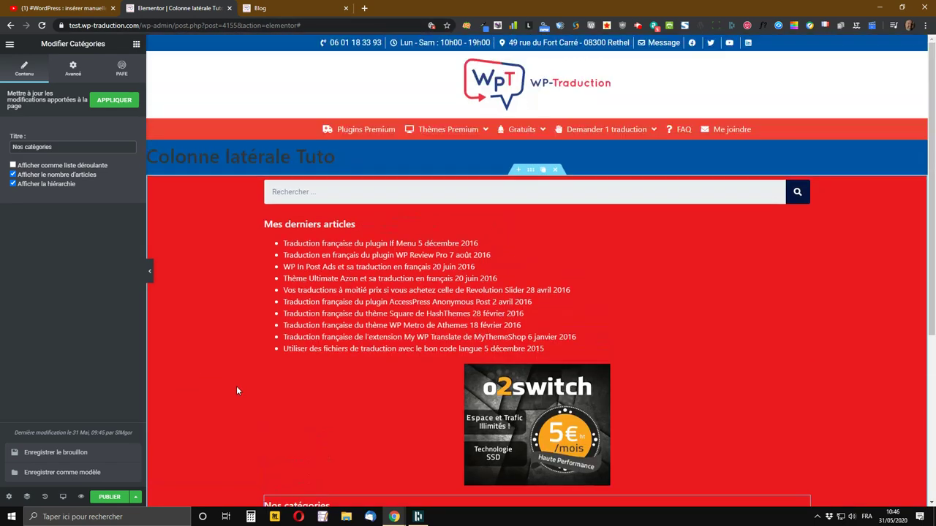
scroll(235, 390, "down", 4)
scroll(221, 388, "up", 5)
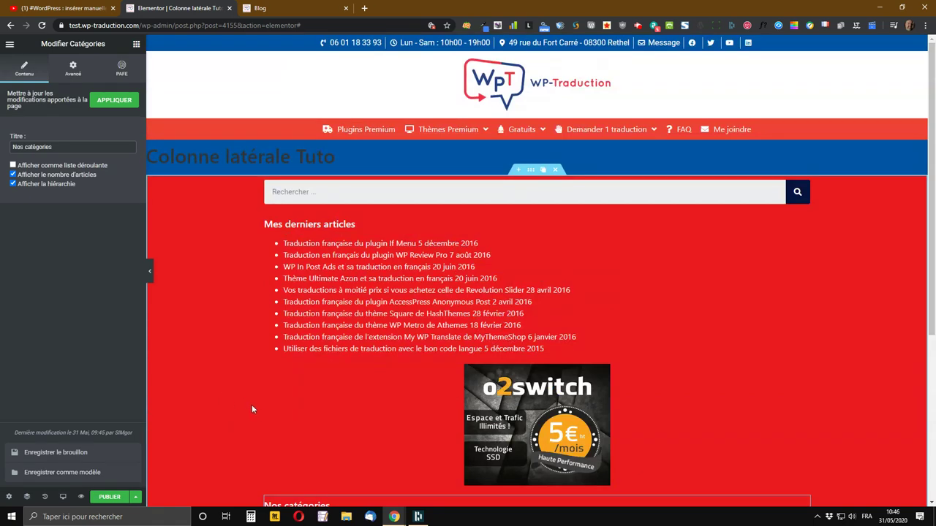
scroll(252, 405, "down", 2)
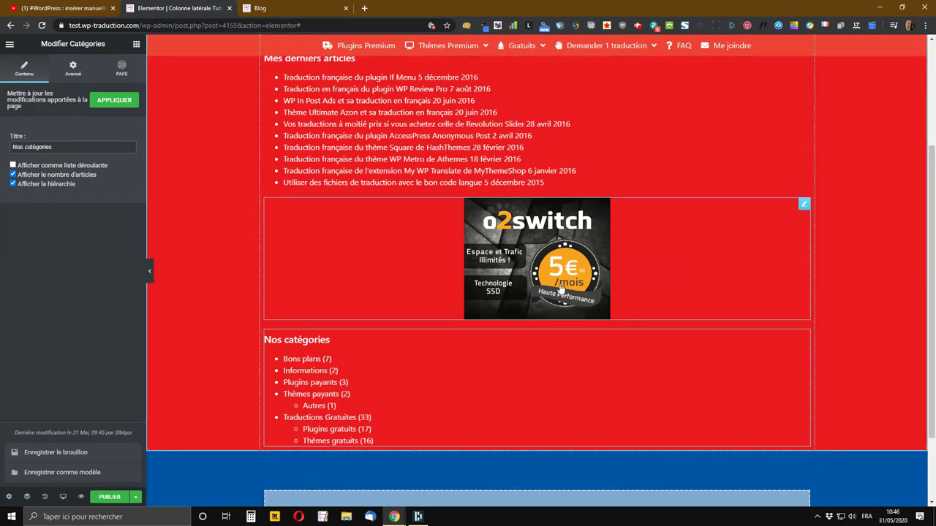
scroll(602, 330, "up", 1)
scroll(598, 322, "up", 2)
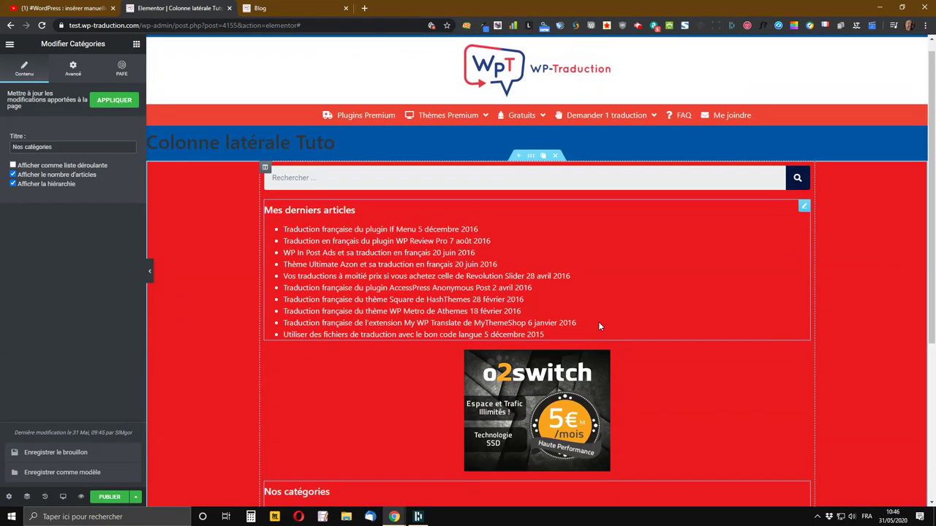
scroll(593, 321, "down", 2)
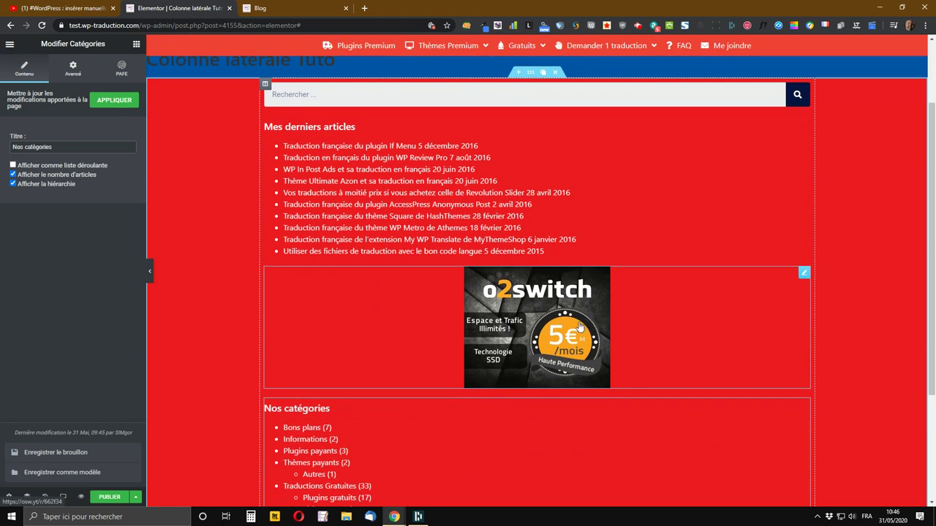
Open the site's dashboard in a separate browser tab from the blog page and display the saved Elementor templates.
left_click(247, 8)
mouse_move(48, 43)
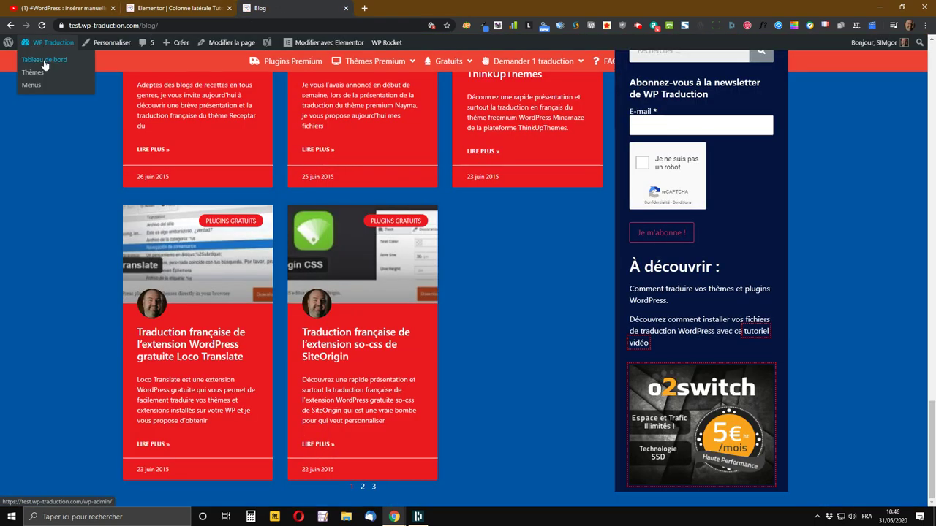
middle_click(45, 60)
left_click_drag(383, 7, 193, 16)
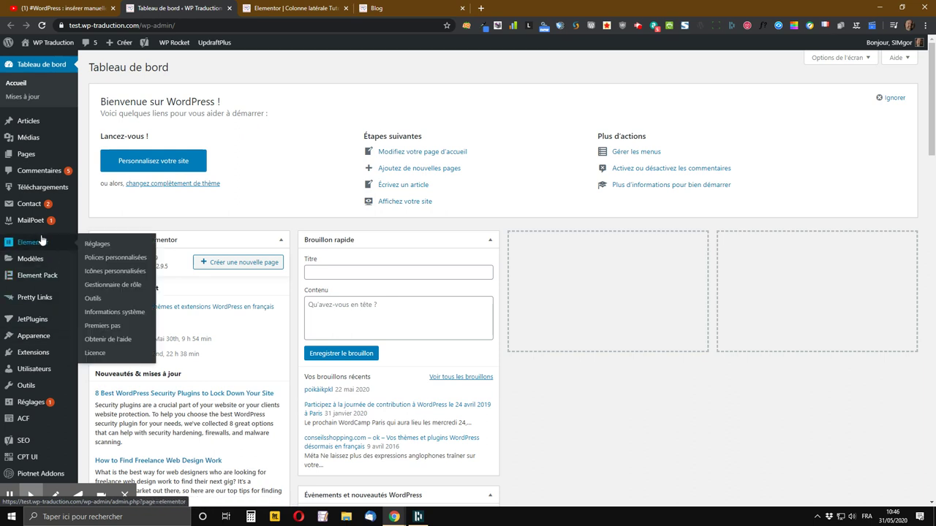
mouse_move(20, 262)
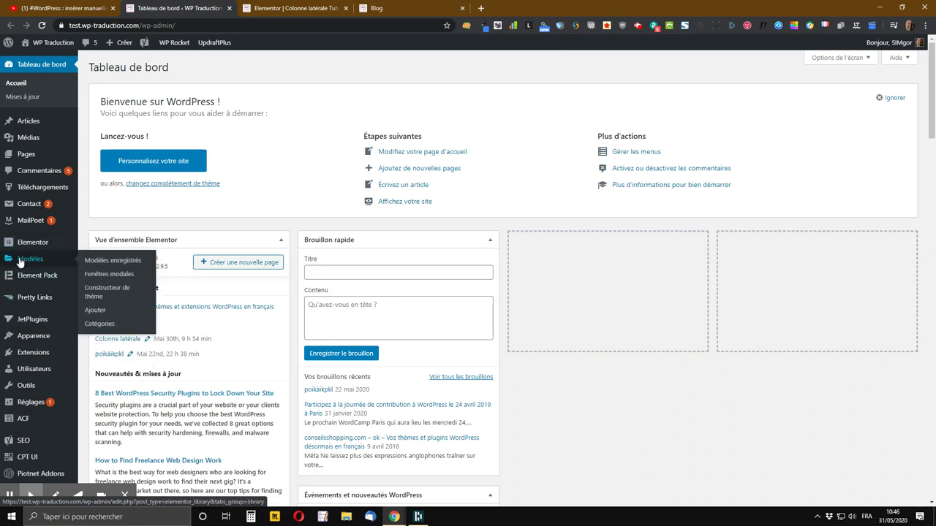
left_click(128, 261)
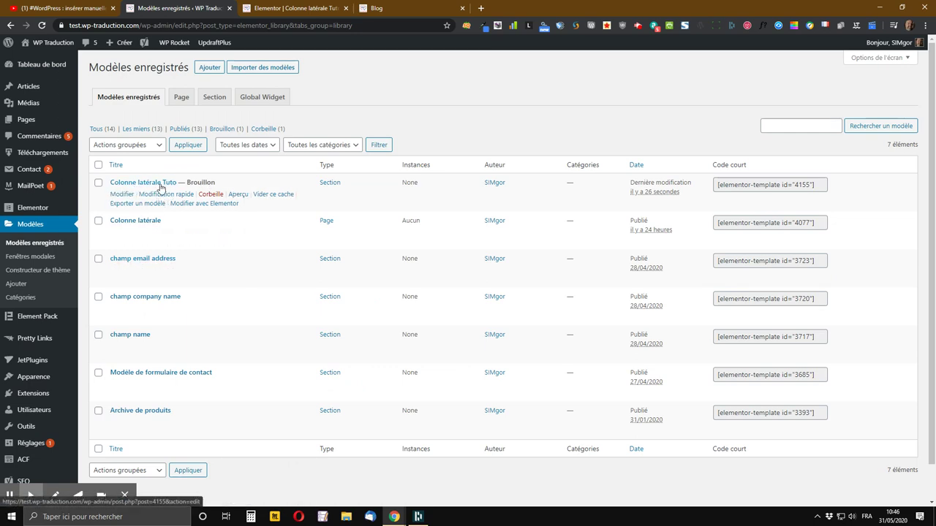
Publish the "Colonne latérale Tuto" section template and refresh the saved templates list.
left_click(287, 8)
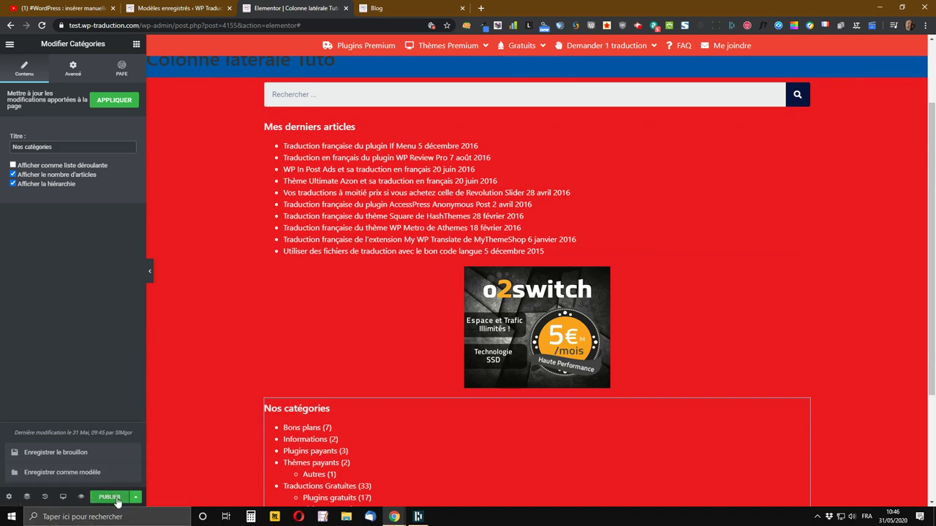
left_click(110, 498)
left_click(172, 8)
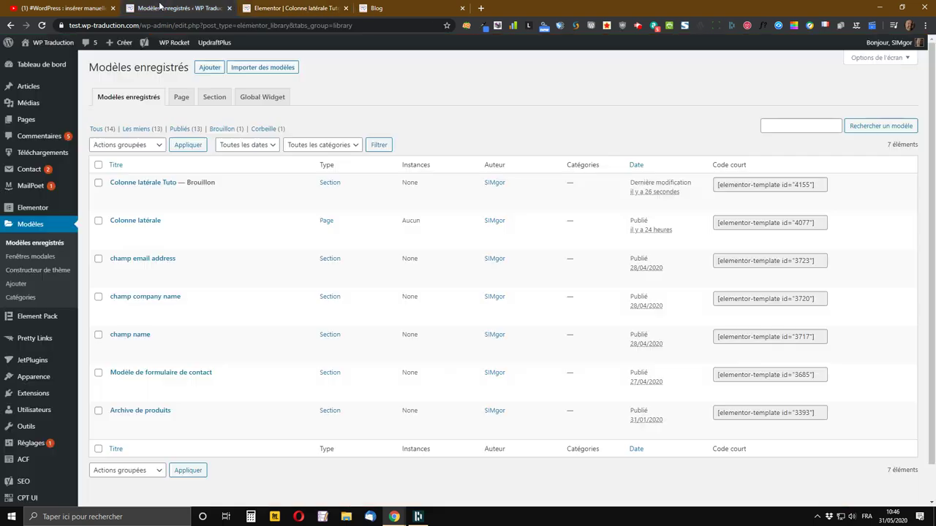
left_click(42, 25)
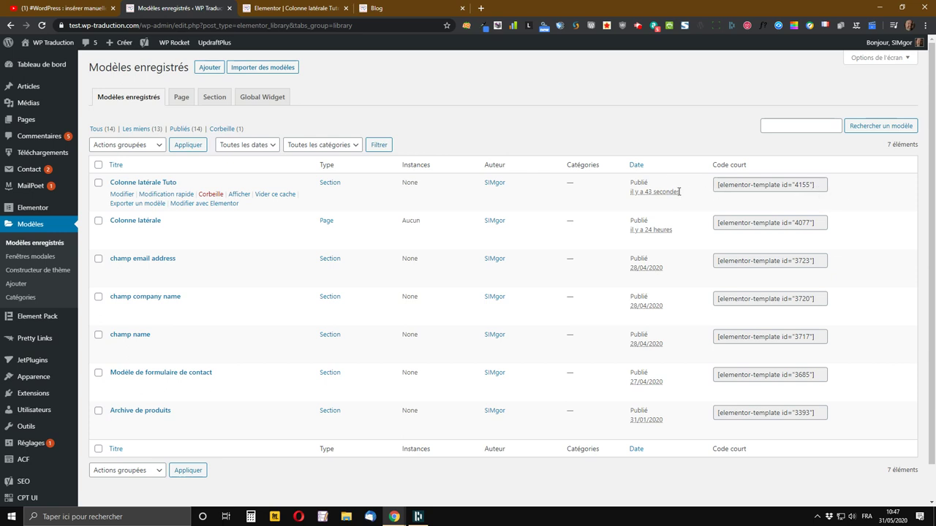
Examine how the existing side column behaves beside the article grid over the length of the blog page.
left_click(312, 9)
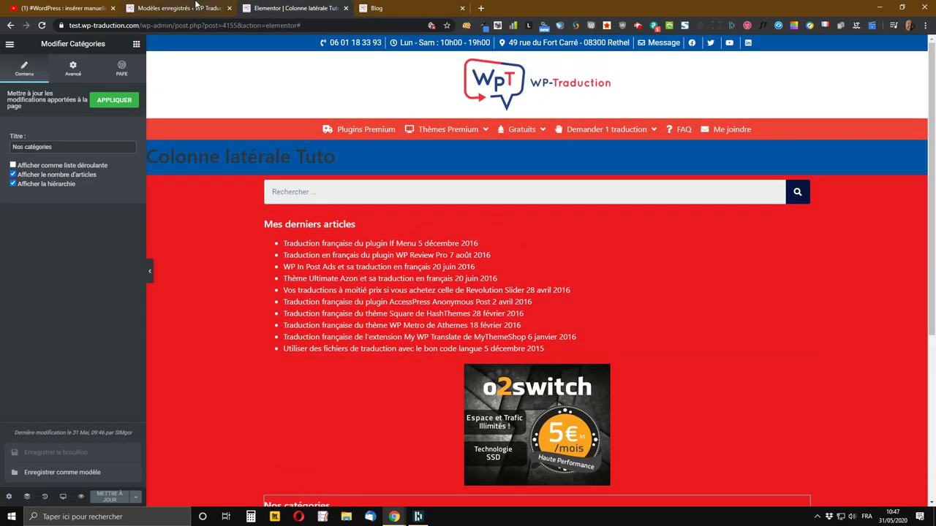
left_click(197, 6)
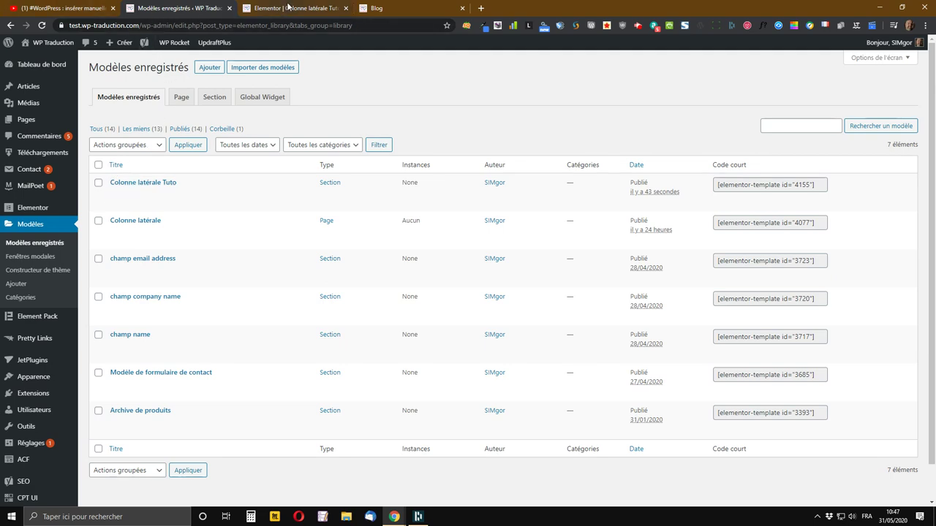
left_click(403, 5)
scroll(585, 310, "up", 6)
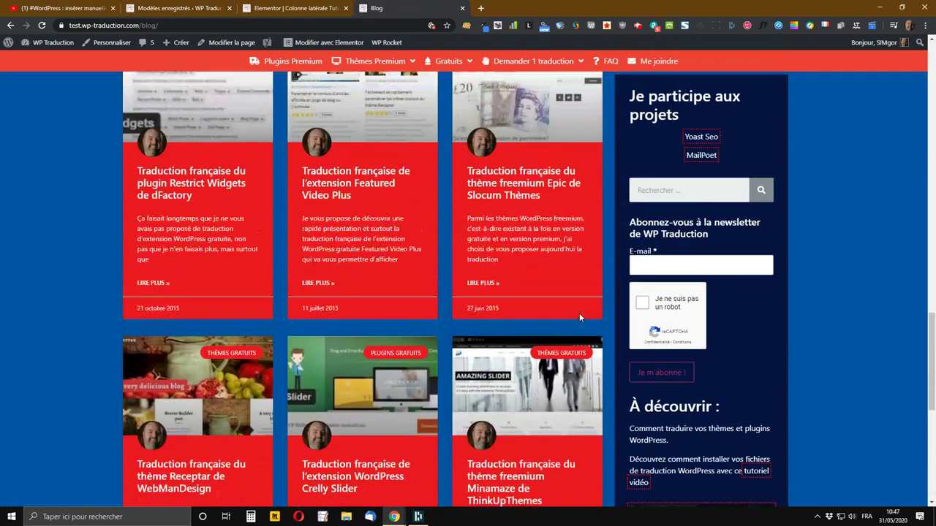
scroll(574, 318, "down", 2)
scroll(570, 320, "down", 3)
scroll(567, 322, "up", 7)
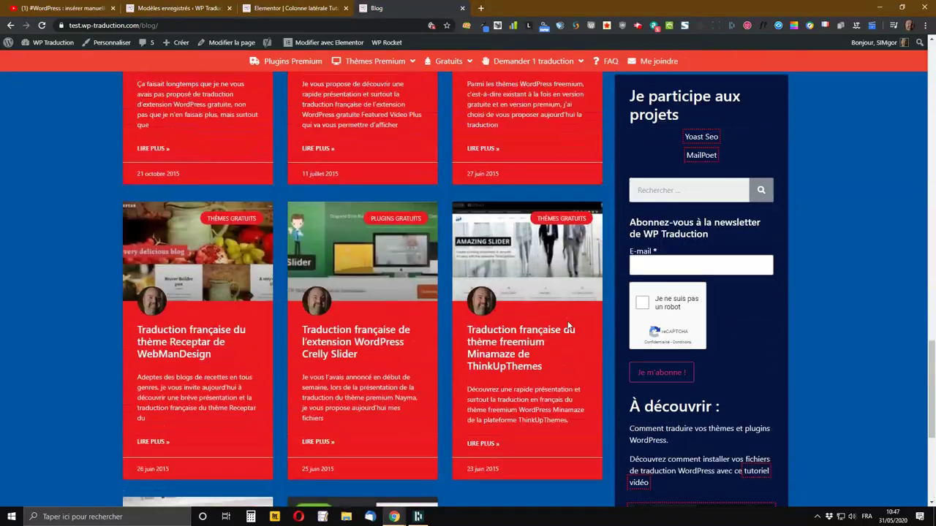
scroll(568, 329, "up", 3)
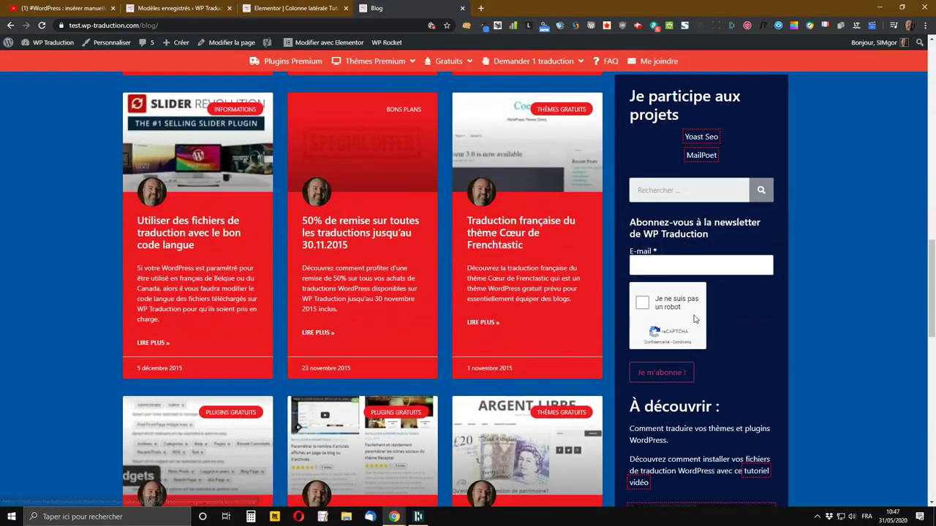
scroll(793, 300, "down", 3)
scroll(786, 296, "up", 4)
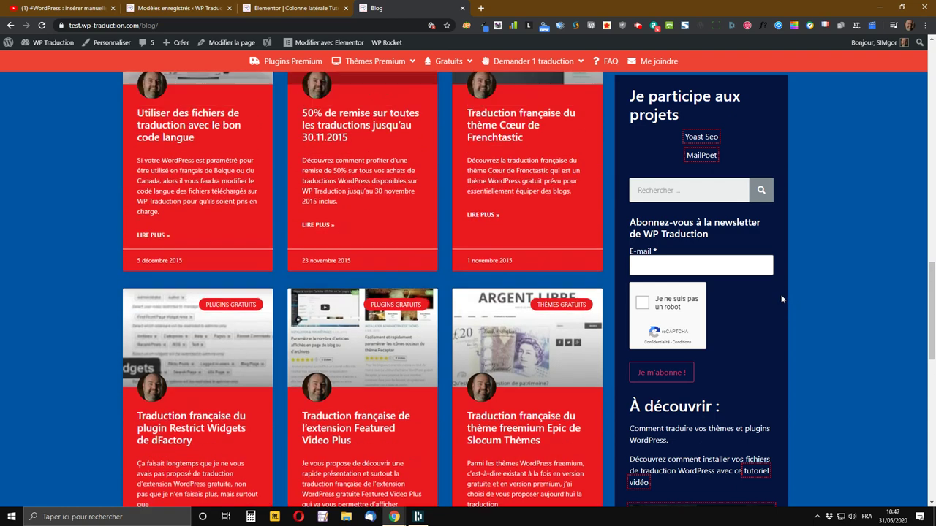
scroll(781, 294, "up", 3)
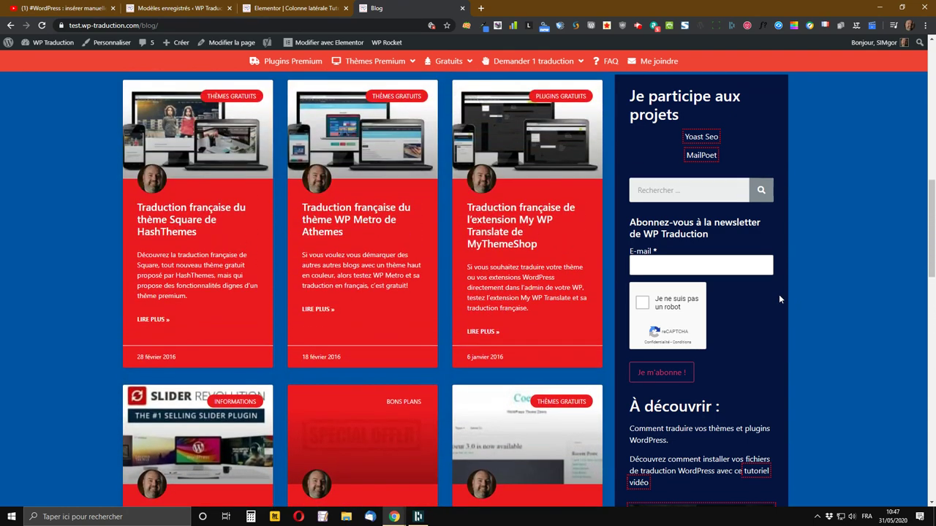
scroll(728, 292, "up", 6)
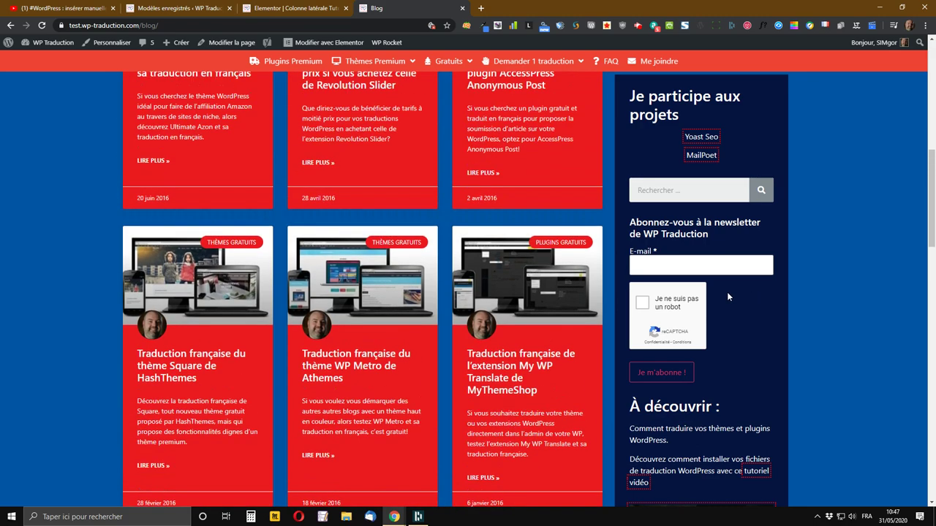
scroll(716, 295, "up", 2)
scroll(717, 296, "down", 1)
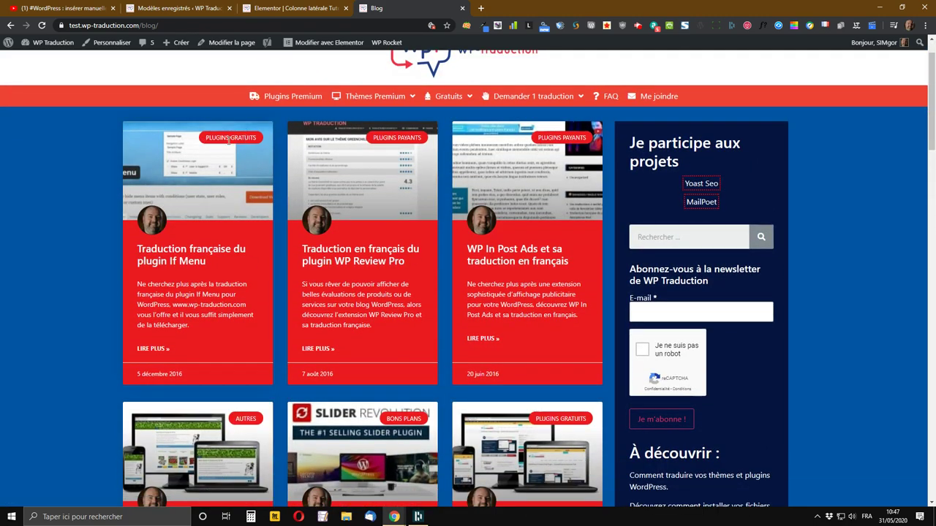
Compare the new side column template with the blog page's current article grid and side column.
left_click(263, 7)
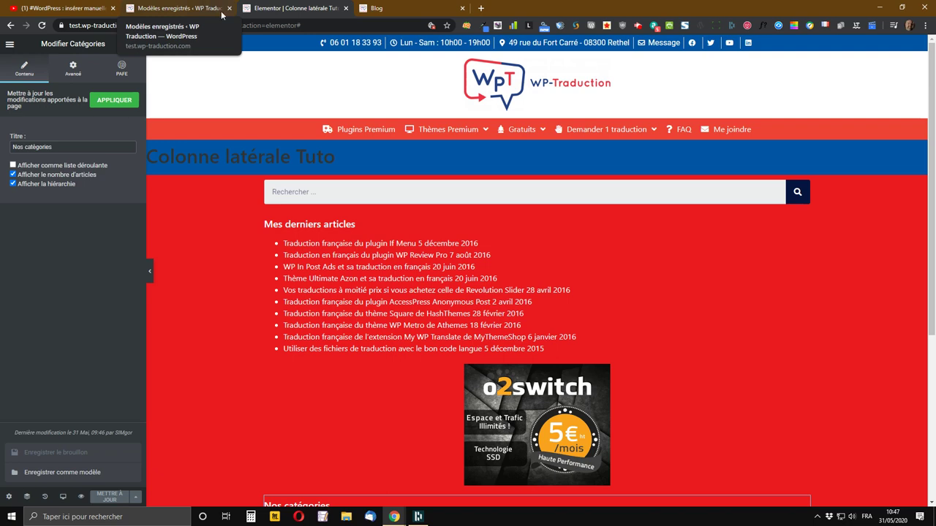
left_click(196, 5)
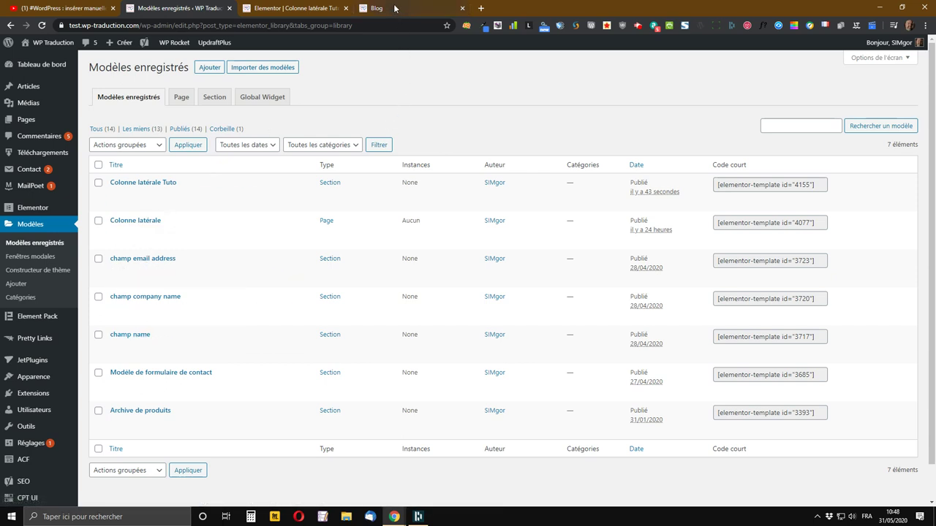
left_click(296, 8)
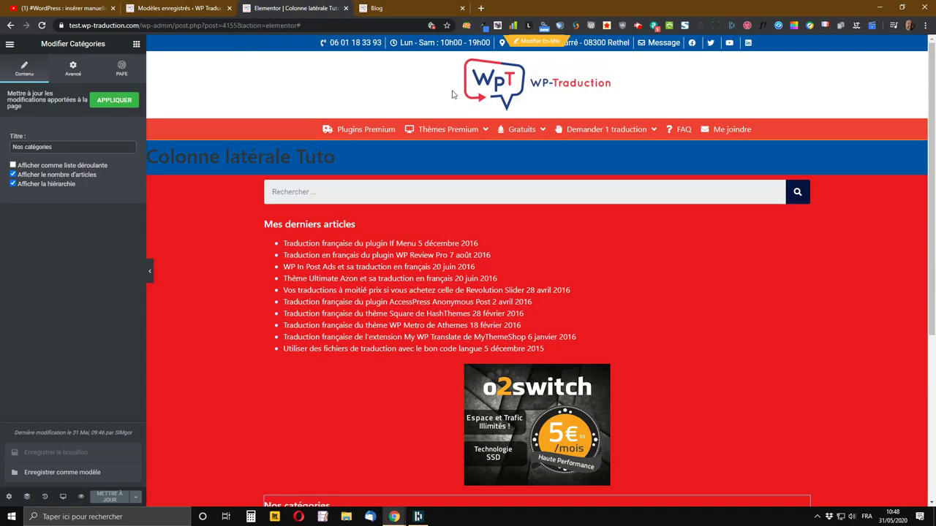
left_click(381, 8)
scroll(801, 258, "down", 10)
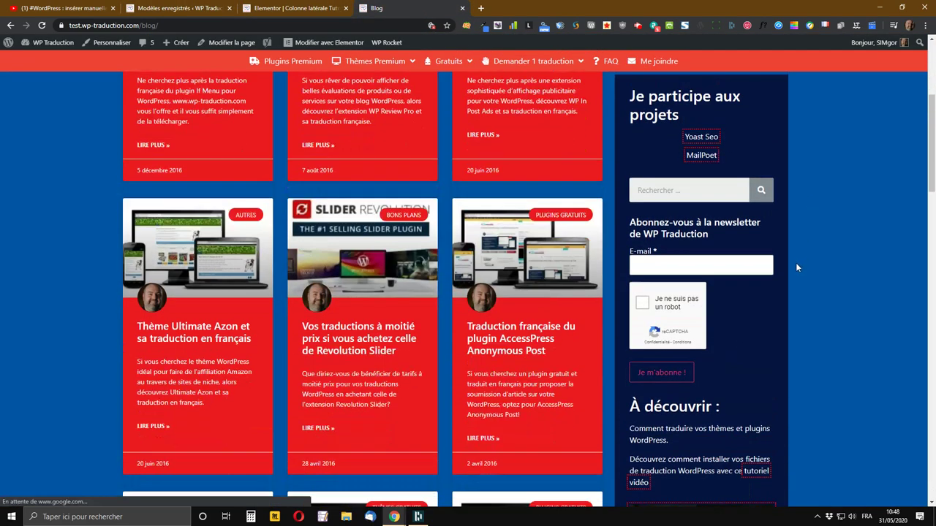
scroll(702, 286, "up", 10)
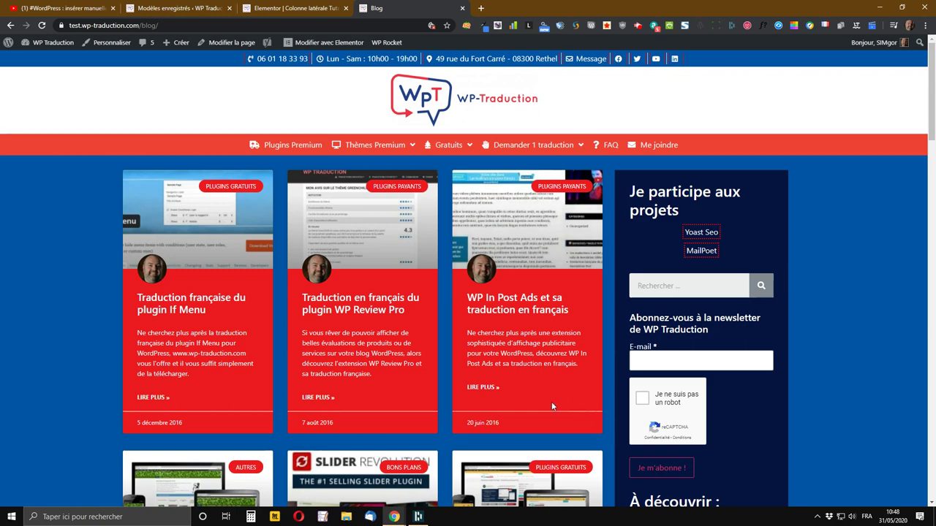
scroll(423, 400, "down", 1)
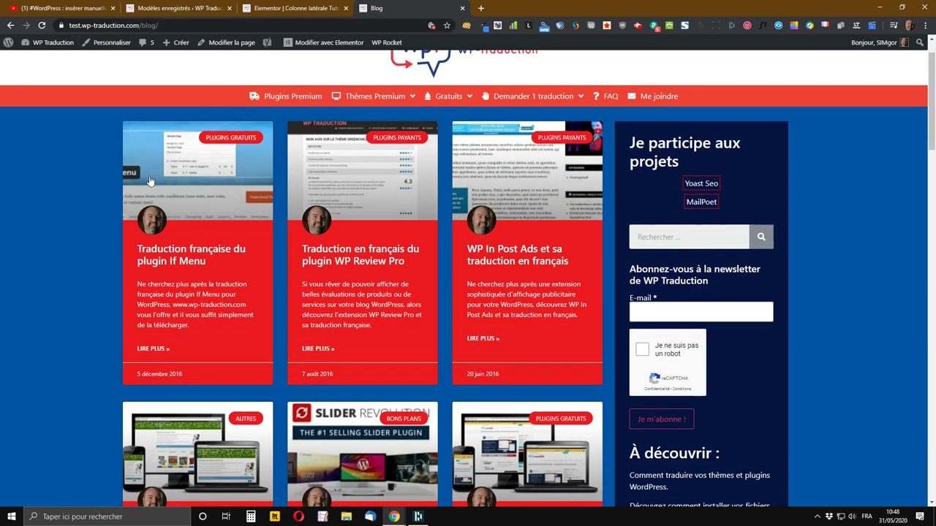
scroll(249, 269, "down", 3)
scroll(249, 268, "up", 3)
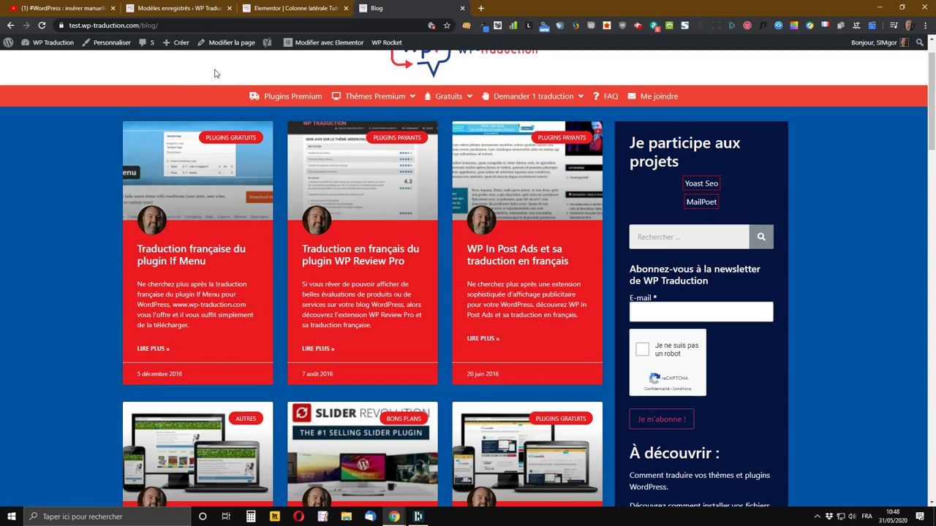
View the "Plugins gratuits" category page in a separate browser tab, inspect its article layout, and close it.
mouse_move(459, 100)
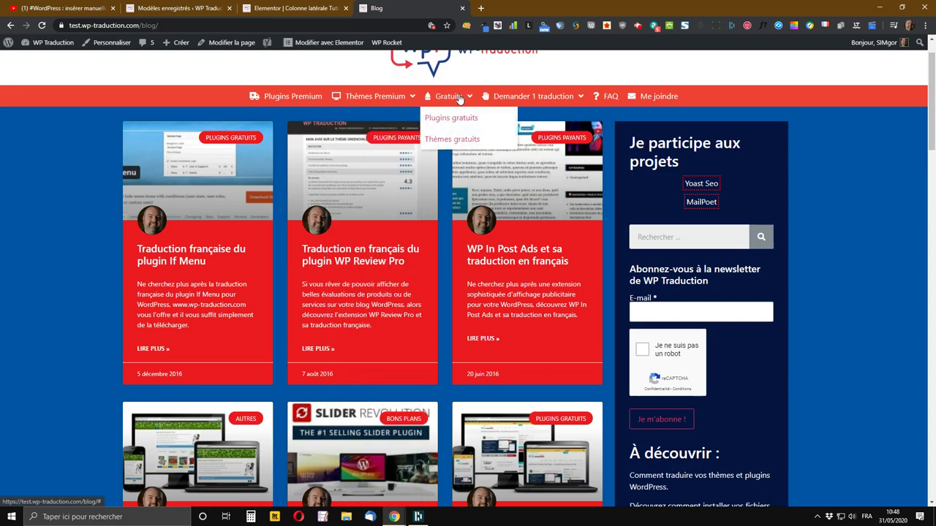
middle_click(447, 118)
left_click(532, 9)
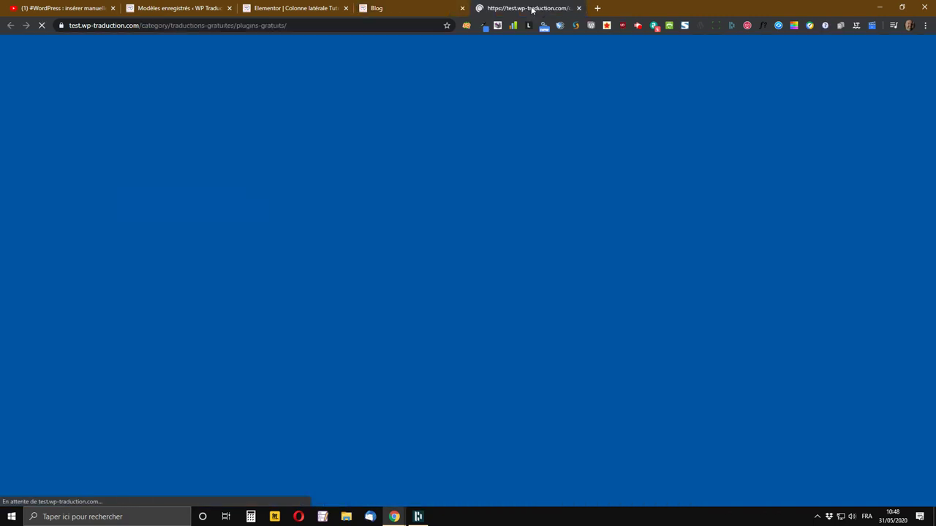
scroll(763, 342, "down", 4)
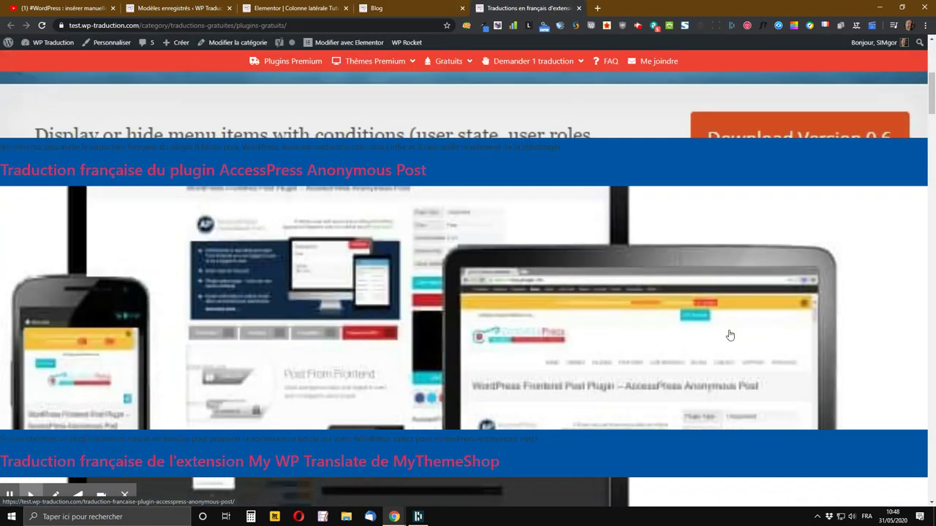
scroll(730, 335, "down", 20)
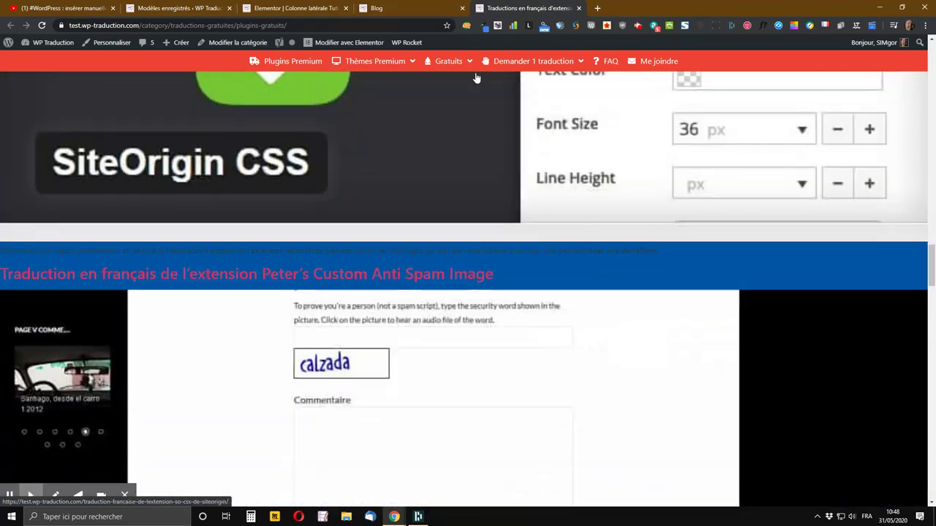
left_click(580, 8)
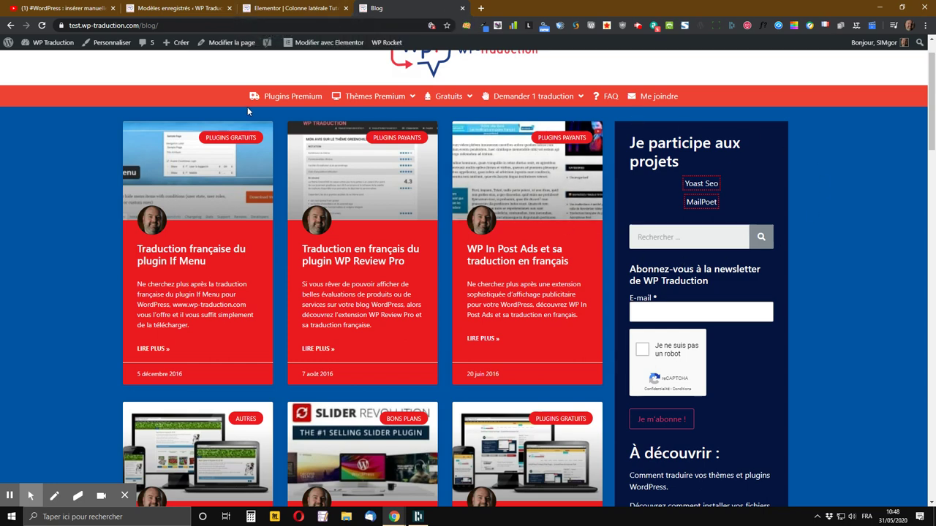
mouse_move(375, 96)
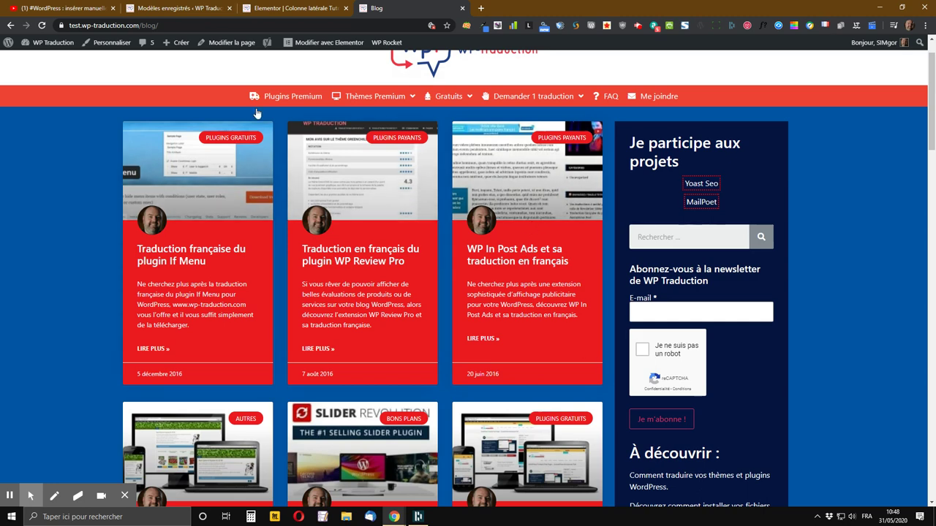
left_click(271, 8)
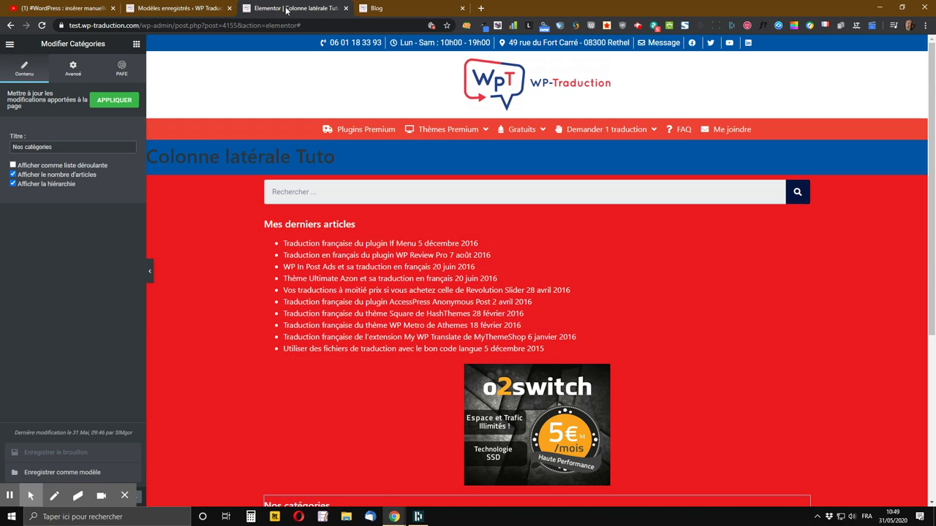
left_click(380, 8)
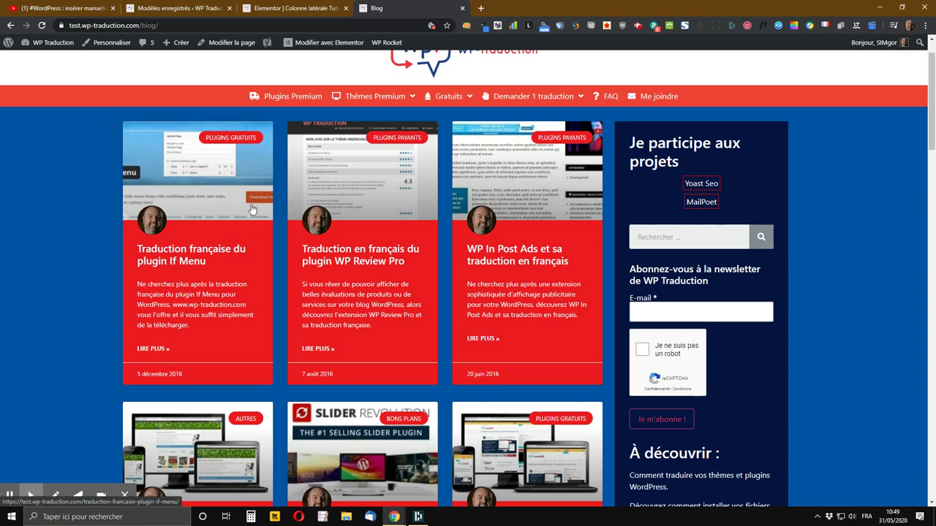
Reopen the "Plugins gratuits" category page in a separate tab, review its full-width article list, and return to the side column template.
mouse_move(557, 95)
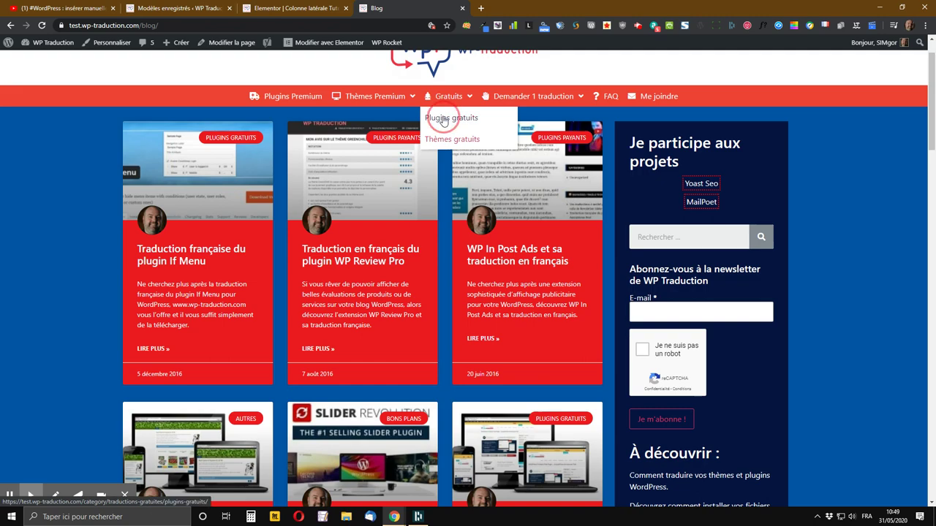
middle_click(447, 118)
left_click(520, 10)
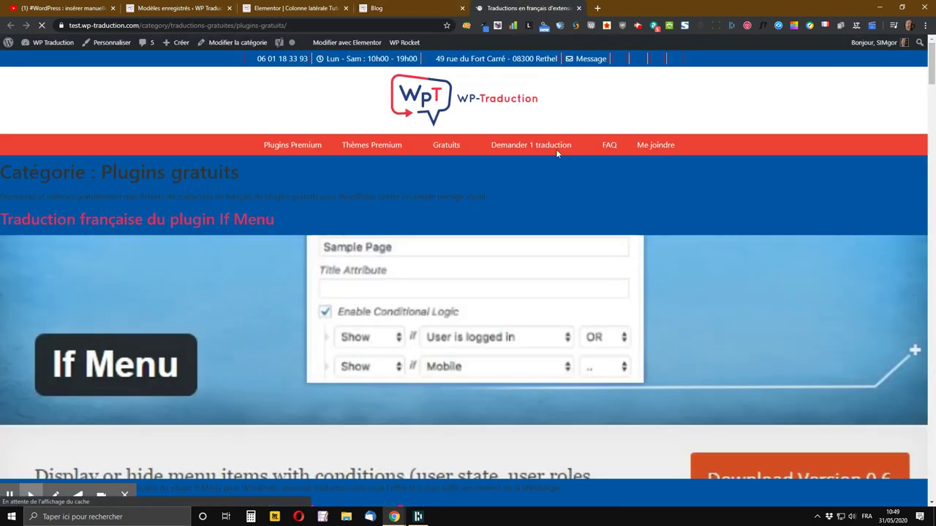
scroll(587, 242, "down", 6)
scroll(570, 244, "down", 15)
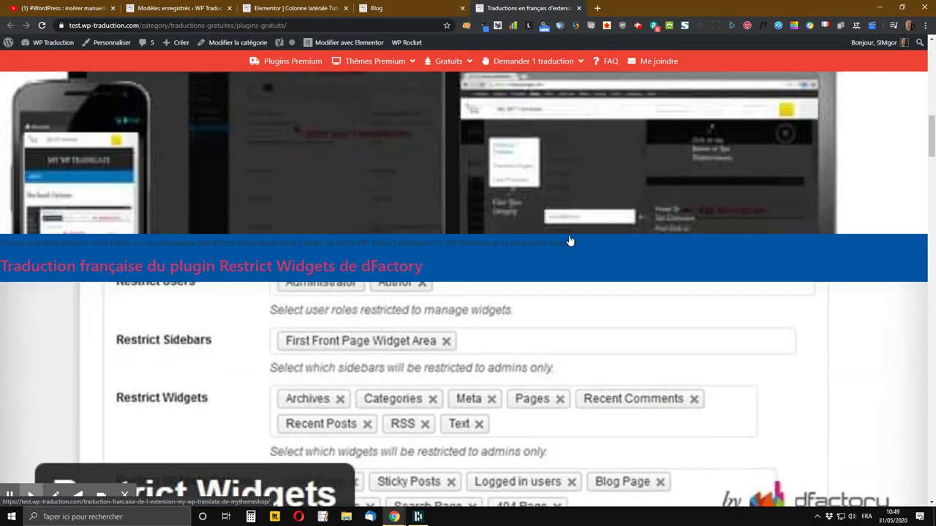
scroll(563, 250, "up", 20)
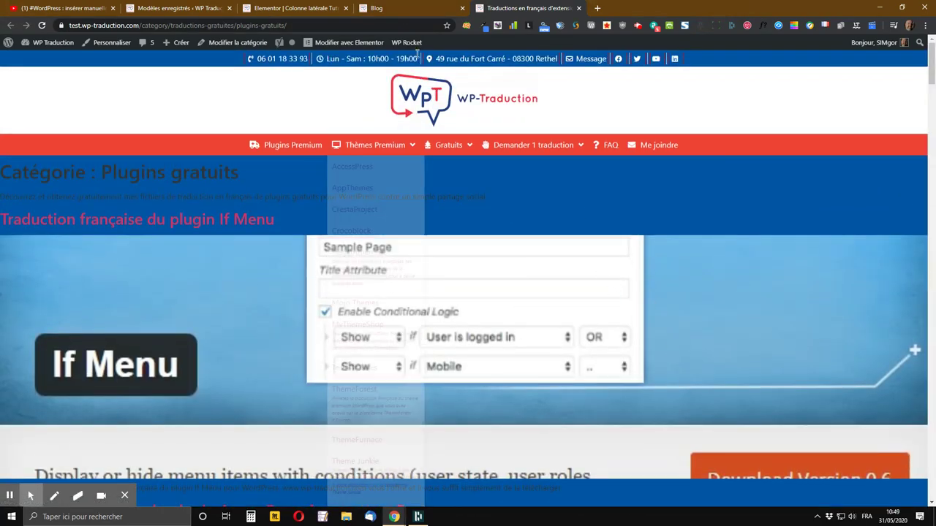
left_click(382, 7)
left_click(256, 8)
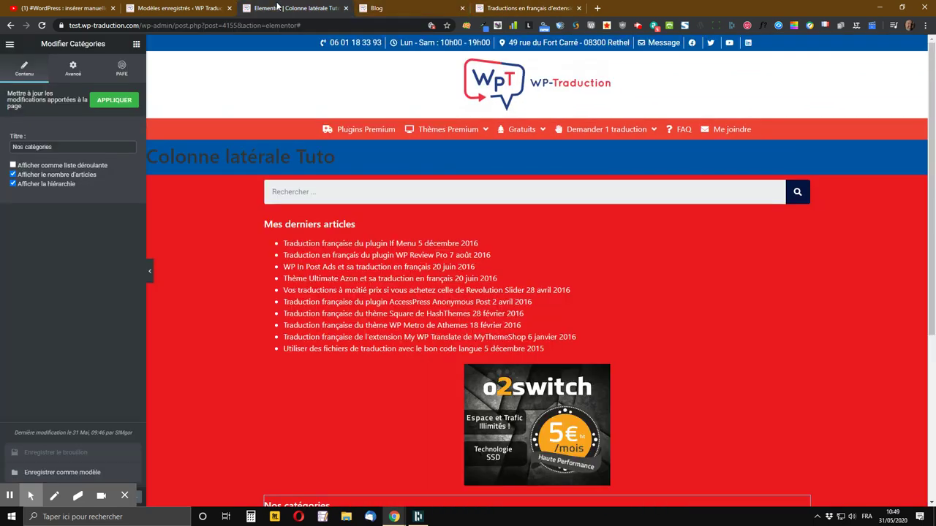